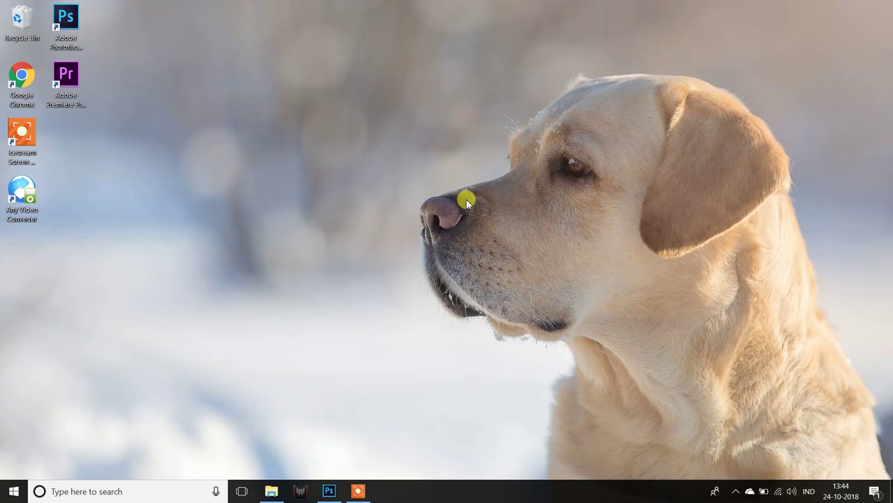
- Refresh the desktop twice from its right-click menu
right_click(467, 198)
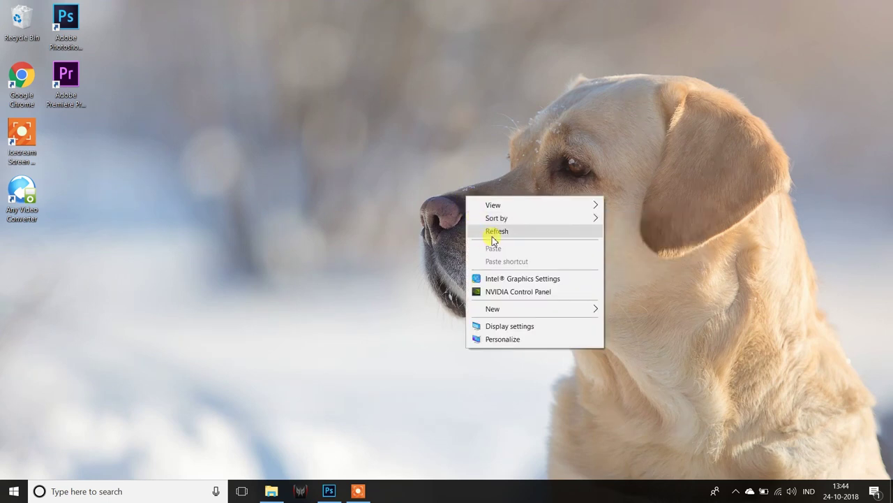
click(492, 237)
right_click(492, 234)
click(504, 266)
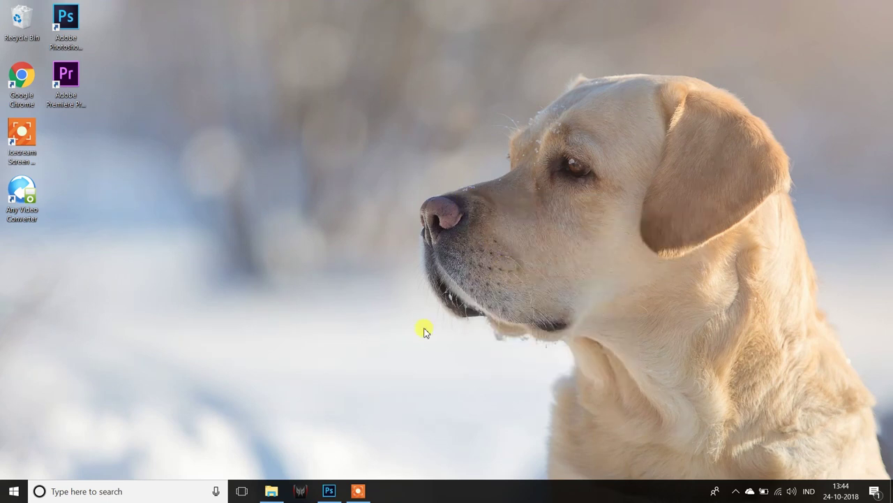
- Open pimple pic from the final folder in Photoshop by dragging it across
click(272, 489)
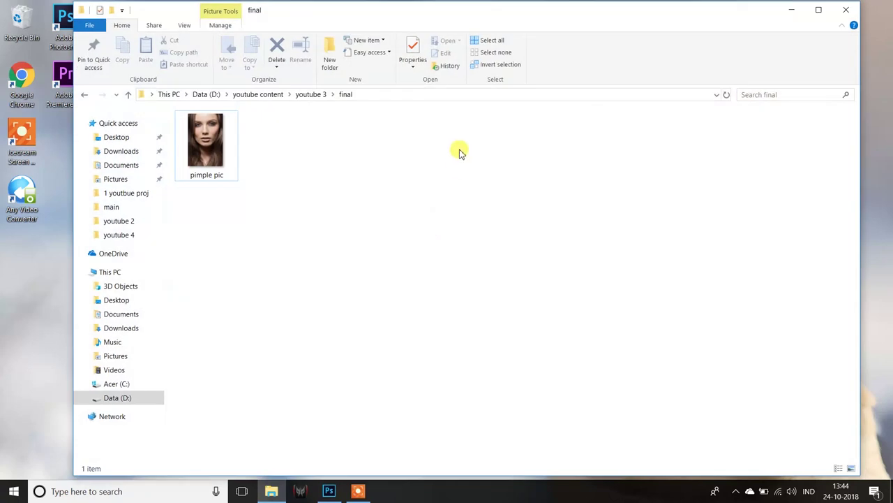
click(207, 154)
mouse_move(207, 157)
mouse_down()
mouse_move(355, 372)
mouse_move(367, 244)
mouse_up()
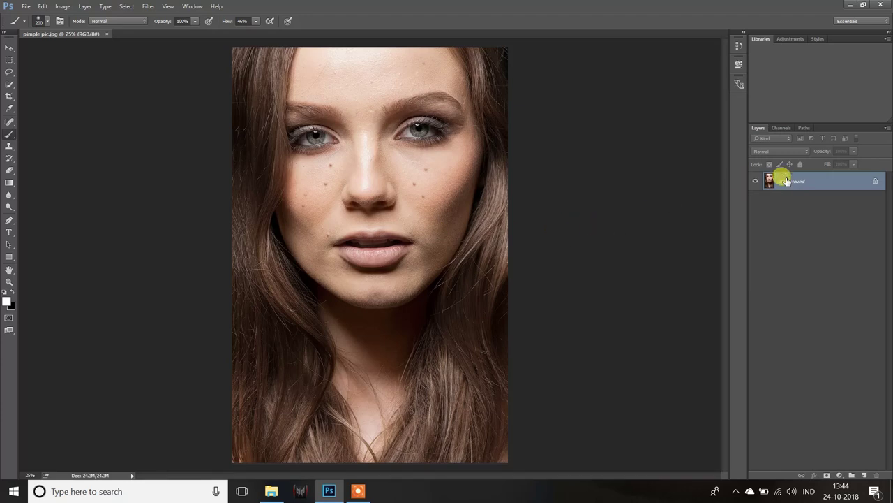
- Duplicate the Background layer into Background copy and select the Spot Healing Brush
mouse_move(786, 181)
mouse_down()
mouse_move(852, 475)
mouse_move(865, 476)
mouse_up()
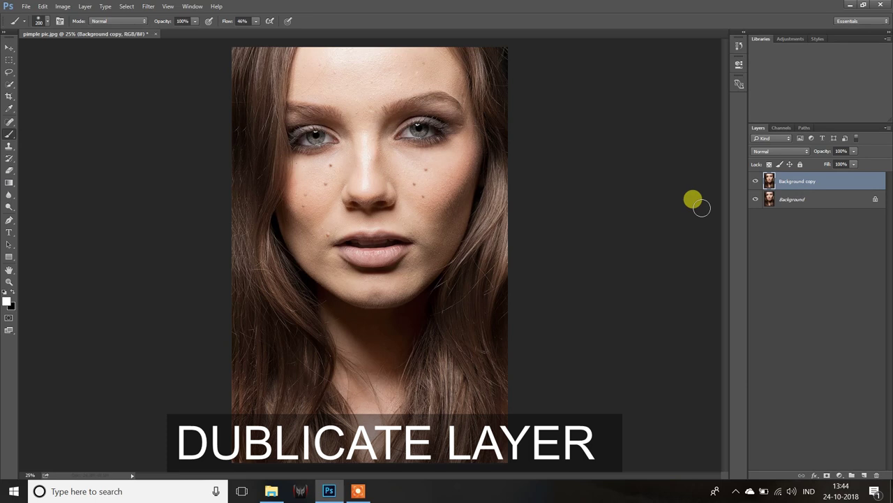
click(13, 126)
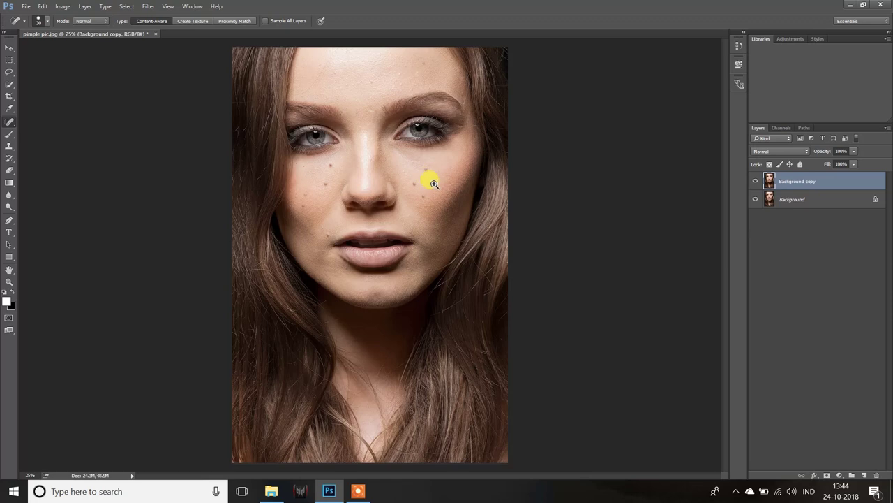
- Zoom the cheek to 100% and heal the small blemish right of the nose
click(416, 173)
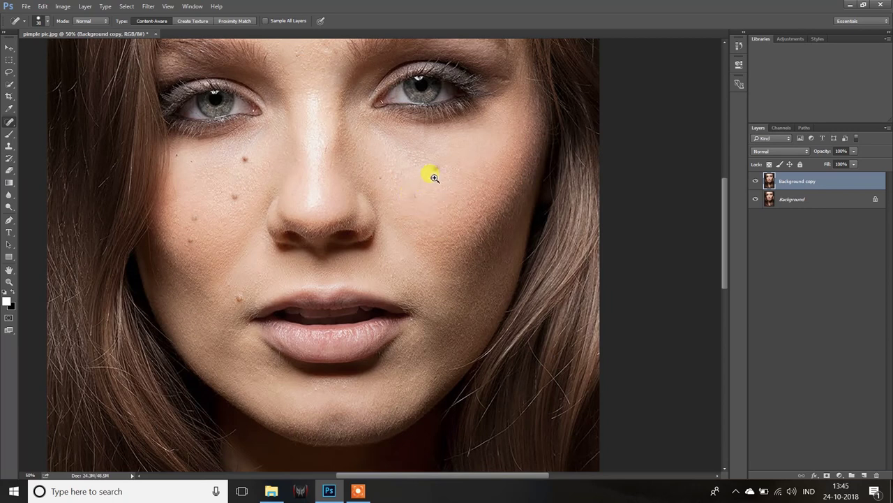
click(434, 178)
click(433, 169)
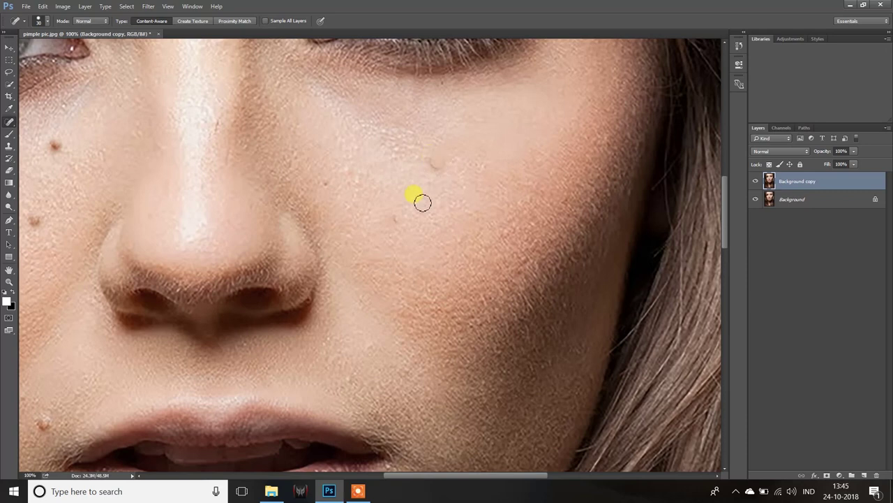
click(434, 163)
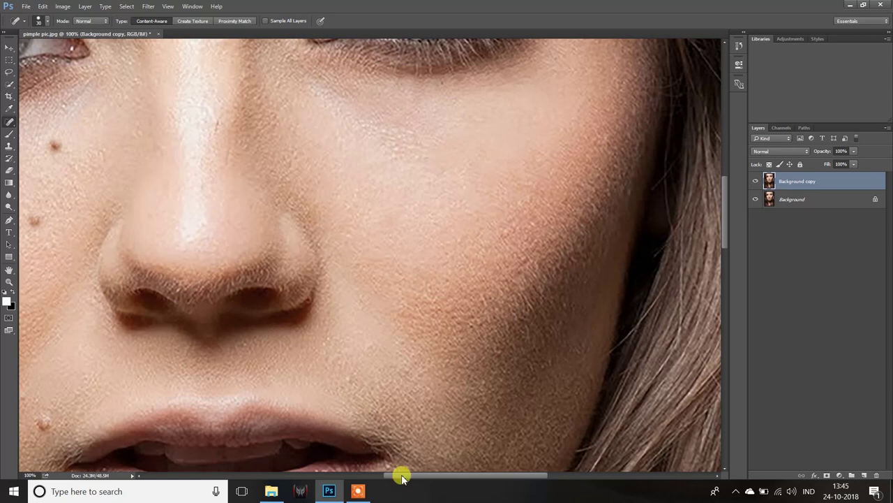
drag(407, 479, 362, 479)
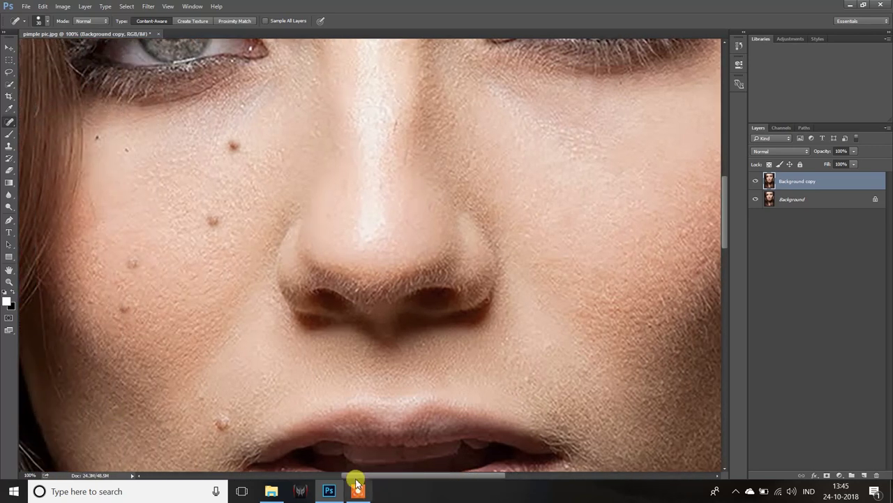
- Heal the left-cheek spots, moles and dark spots near the eye and nose
click(123, 307)
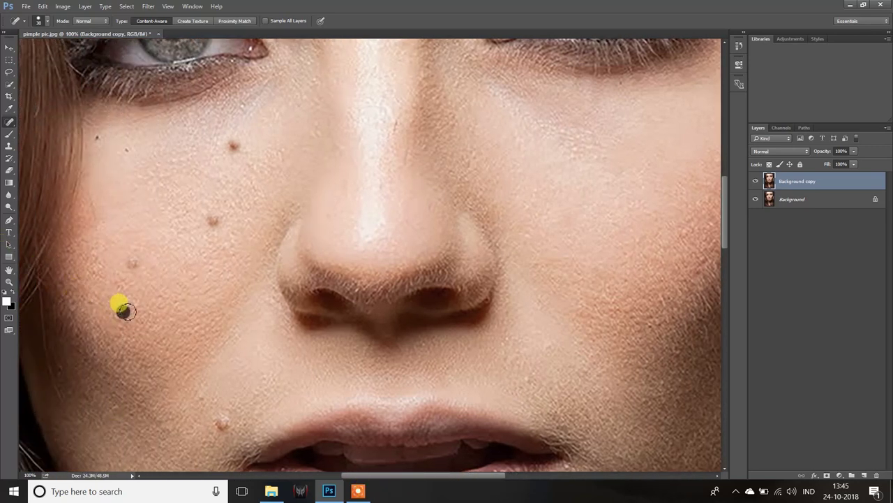
click(132, 261)
click(125, 151)
click(236, 145)
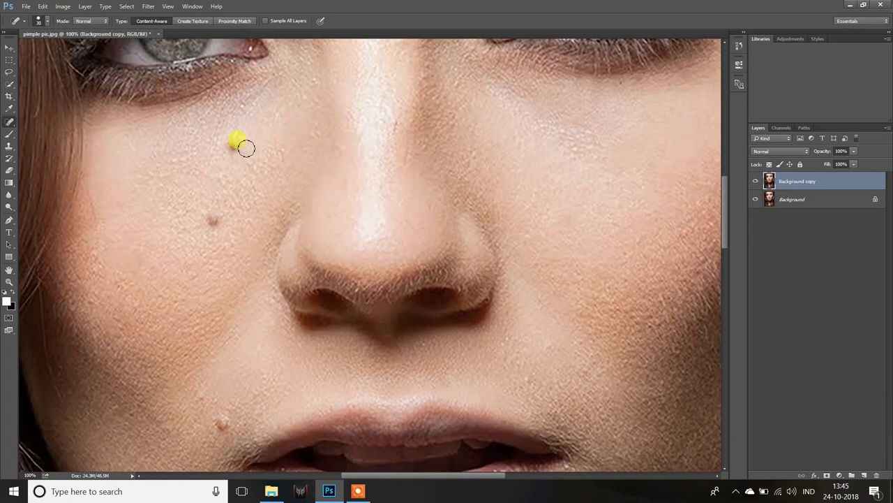
click(217, 218)
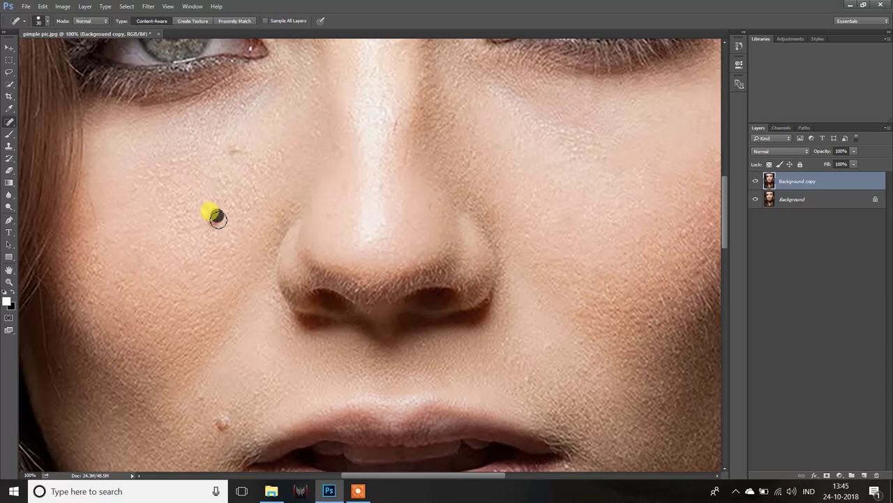
click(231, 145)
click(210, 214)
click(256, 167)
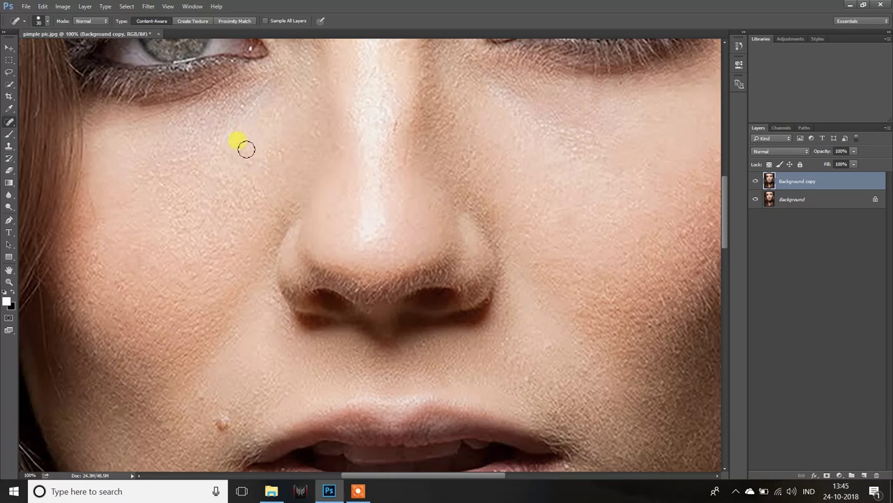
click(309, 175)
- Heal away the stray hair strand and blemishes on the upper forehead
drag(719, 237, 725, 173)
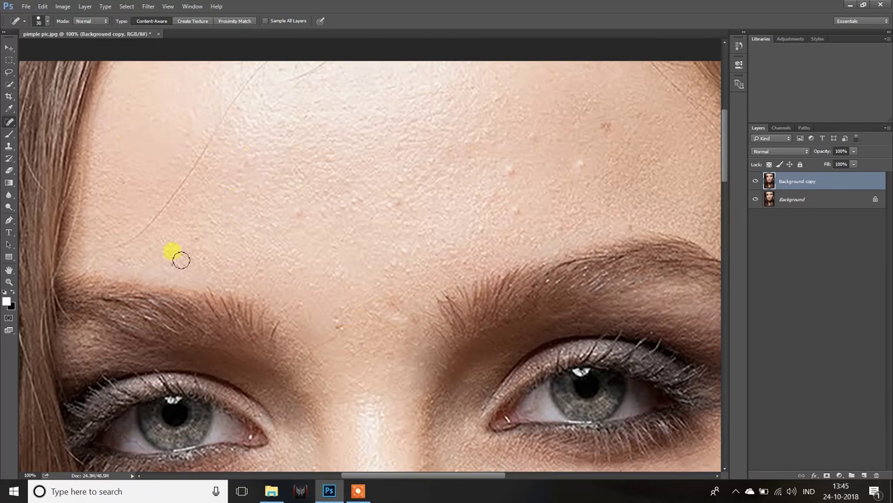
mouse_move(105, 245)
mouse_down()
mouse_move(187, 178)
mouse_move(234, 110)
mouse_up()
mouse_move(191, 168)
mouse_down()
mouse_move(229, 114)
mouse_move(239, 80)
mouse_move(244, 88)
mouse_move(295, 76)
mouse_move(325, 50)
mouse_up()
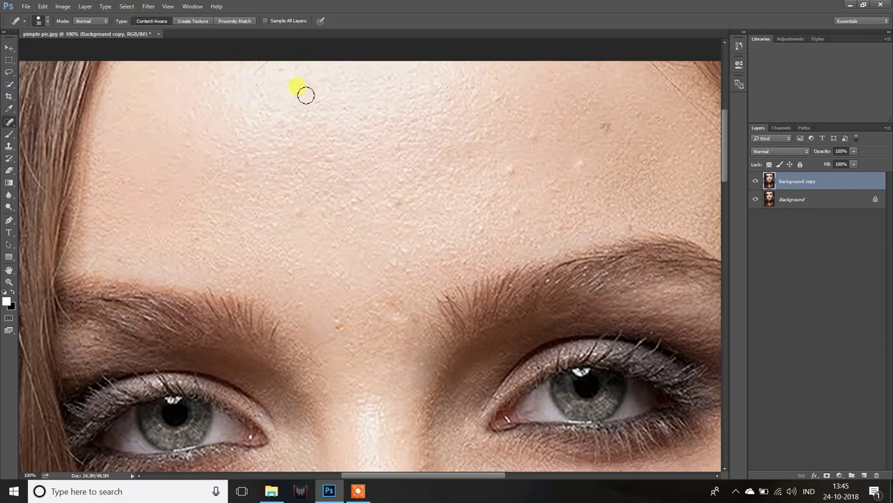
mouse_move(282, 94)
mouse_down()
mouse_move(279, 80)
mouse_move(253, 66)
mouse_move(266, 62)
mouse_up()
- Toggle Background copy's visibility to compare the retouch with the original
click(753, 180)
click(754, 180)
click(754, 180)
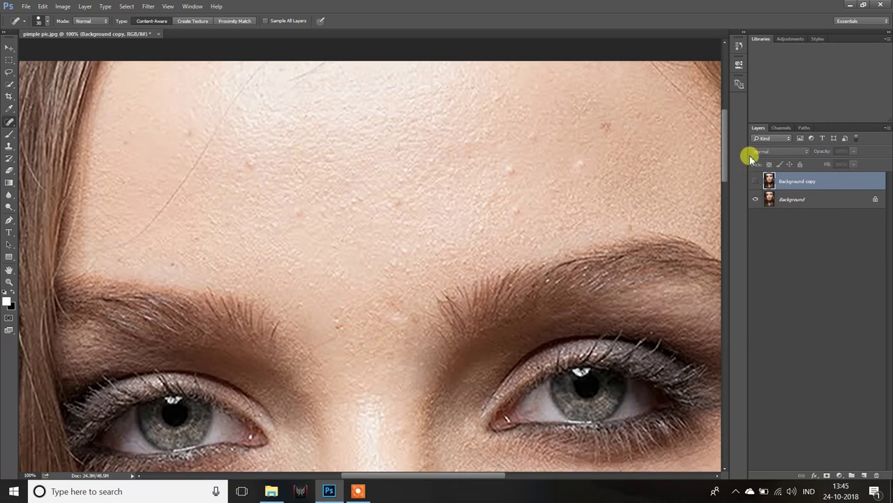
click(756, 181)
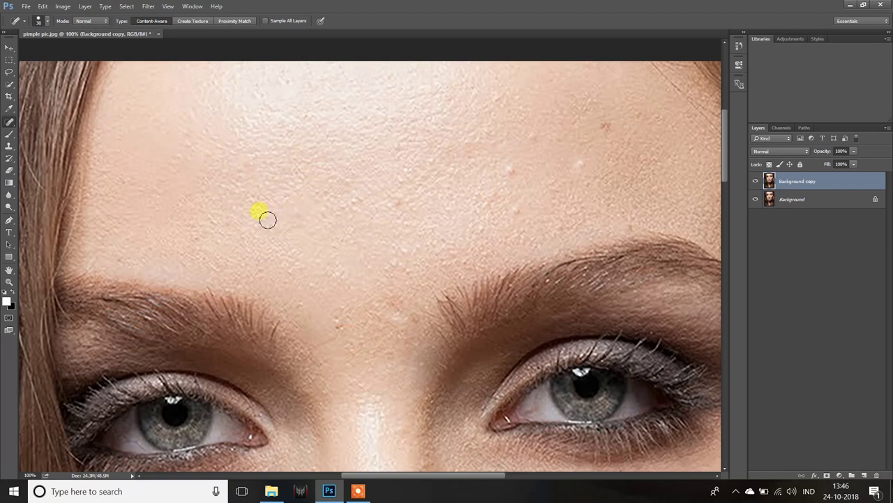
- Heal the bumps between and above the brows and across the forehead
click(337, 320)
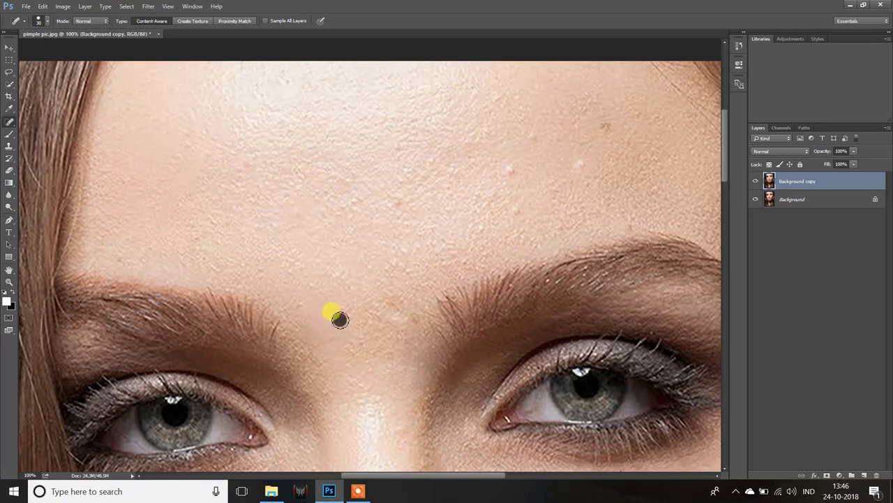
click(351, 349)
click(383, 418)
click(379, 411)
click(393, 349)
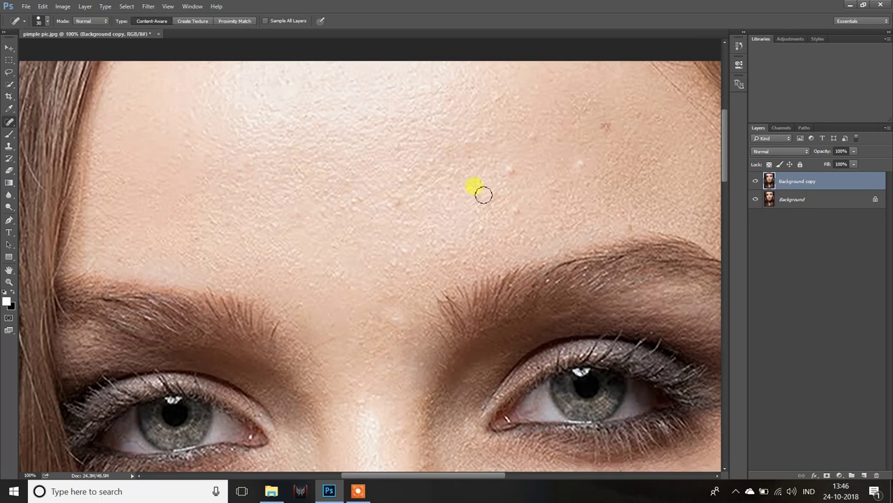
click(510, 171)
click(517, 210)
click(608, 126)
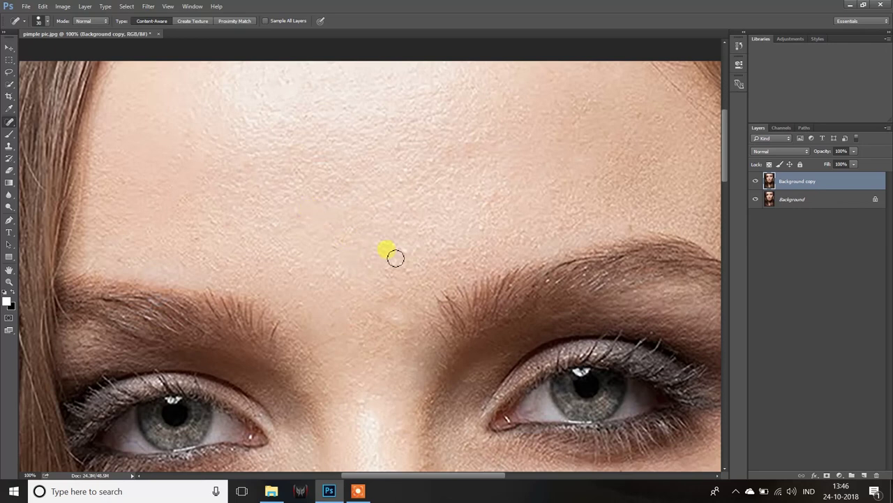
- Heal the remaining small bumps low on the forehead and above the left eyebrow
drag(723, 155, 728, 146)
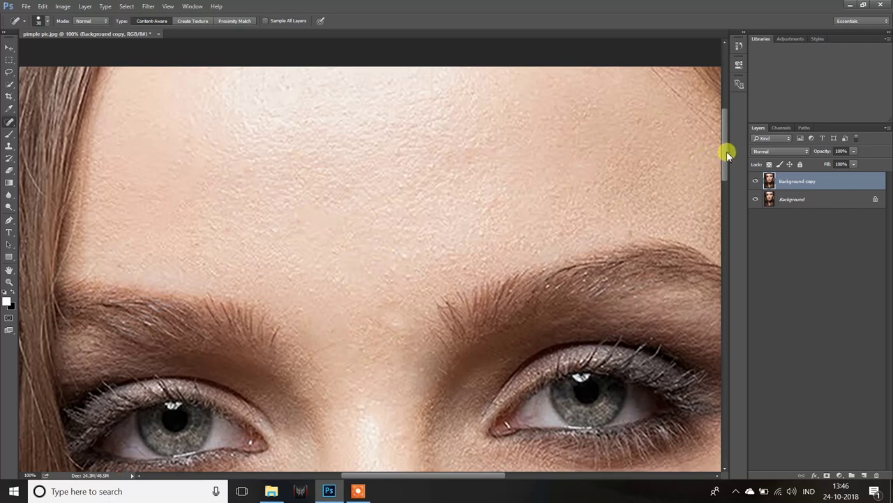
click(394, 214)
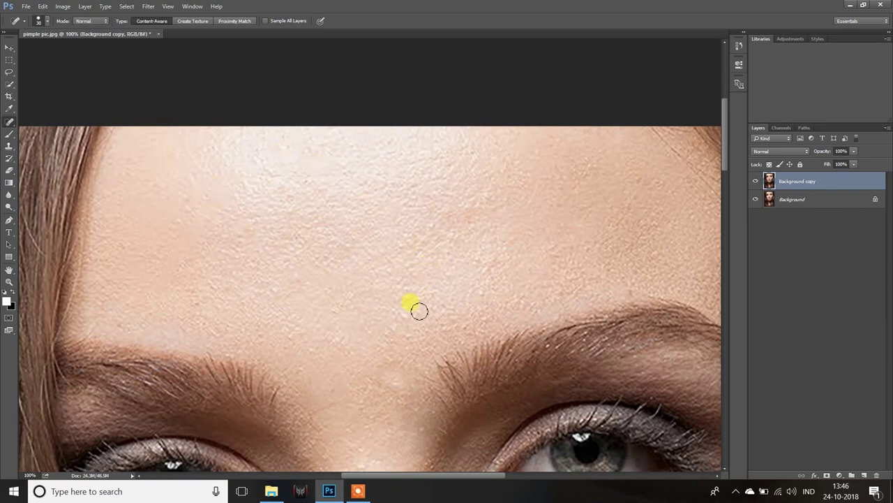
drag(410, 313, 373, 328)
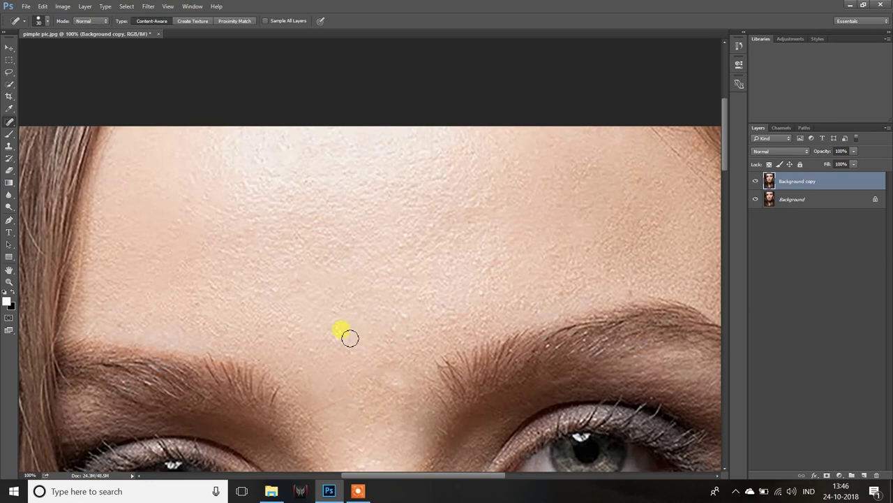
click(307, 359)
click(285, 339)
click(331, 309)
click(281, 291)
- Zoom out and toggle Background copy on and off to compare the retouch
scroll(407, 334, down, 1)
scroll(407, 334, down, 1)
scroll(407, 333, down, 1)
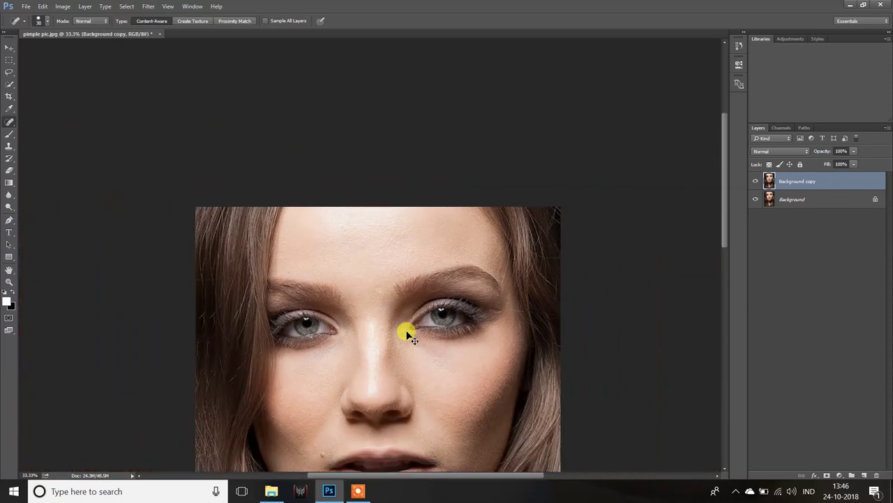
scroll(407, 334, down, 1)
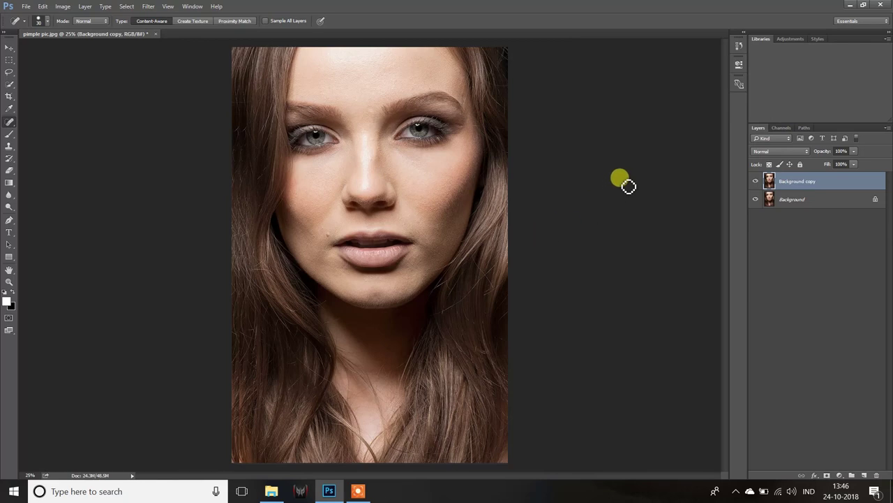
click(755, 180)
click(755, 181)
click(755, 181)
click(755, 181)
- Duplicate Background copy into Background copy 2 and apply a 7.0-pixel Gaussian Blur
drag(780, 183, 865, 475)
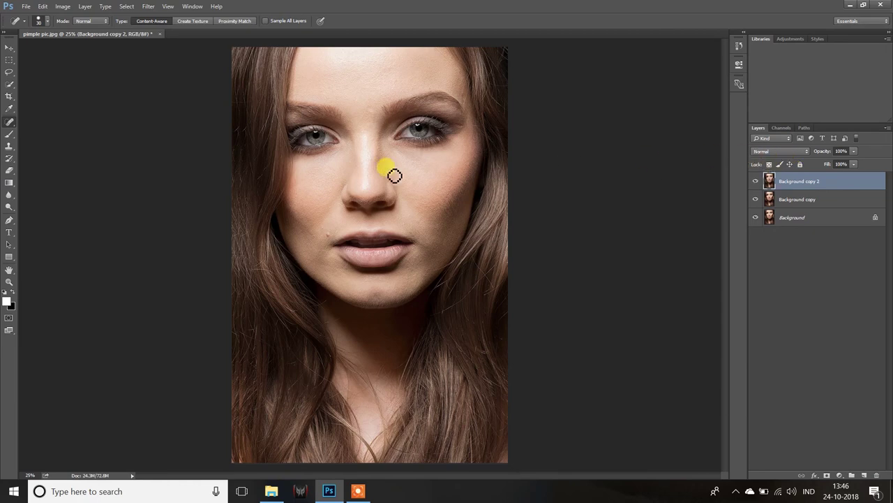
click(149, 7)
mouse_move(216, 136)
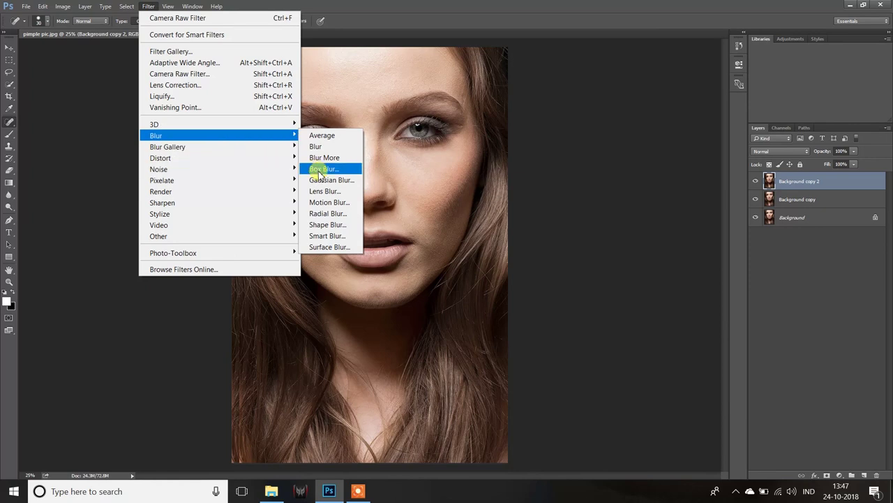
click(327, 180)
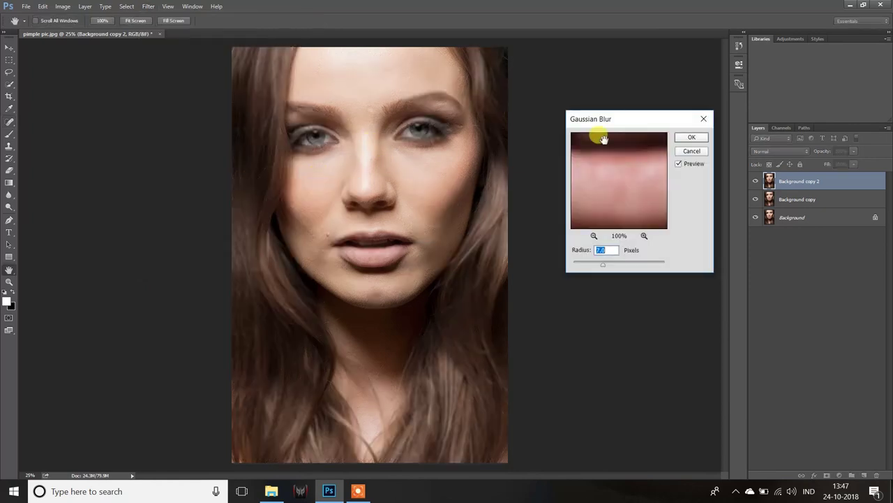
click(691, 138)
key(j)
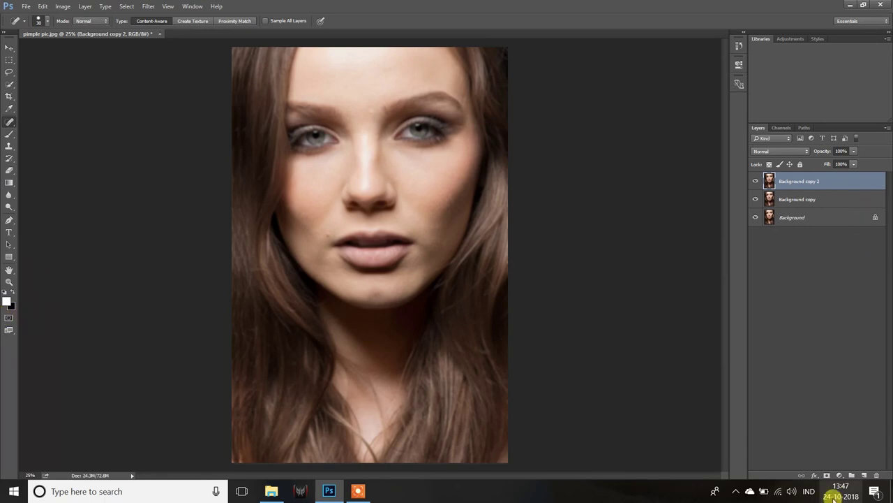
- Add a black-filled layer mask to Background copy 2 and zoom in to paint the forehead
click(827, 475)
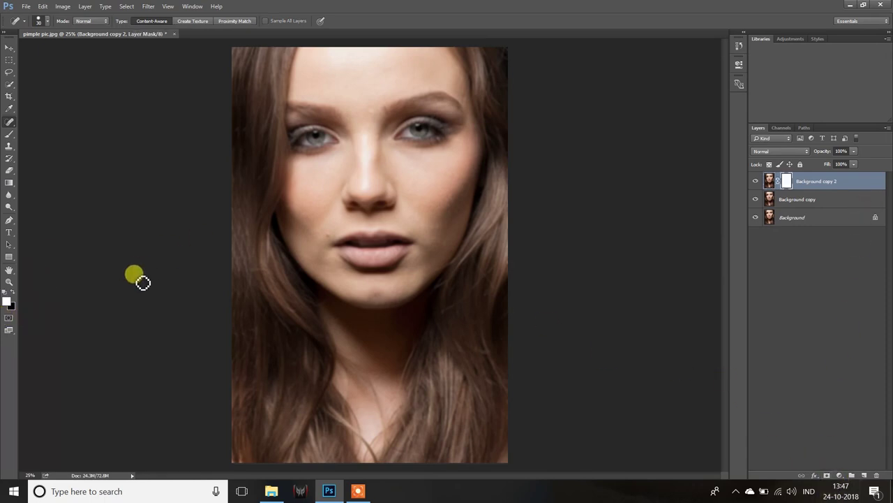
key(alt+BackSpace)
key(alt+BackSpace)
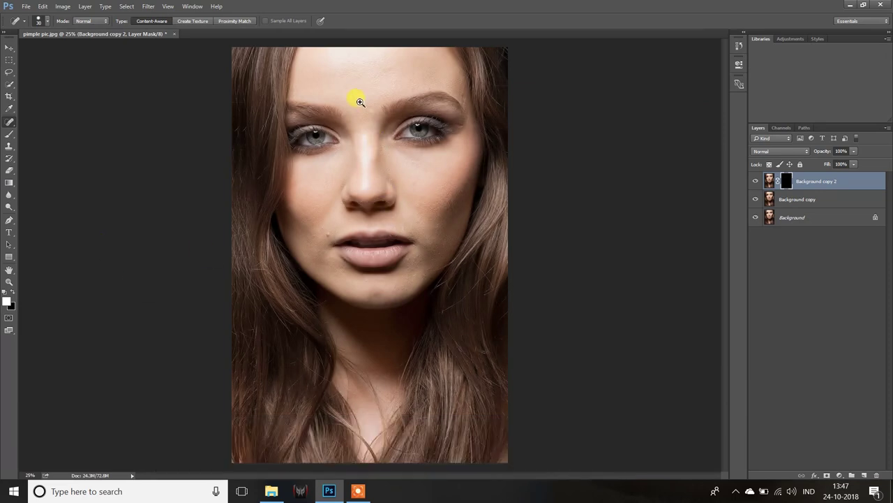
scroll(355, 98, up, 2)
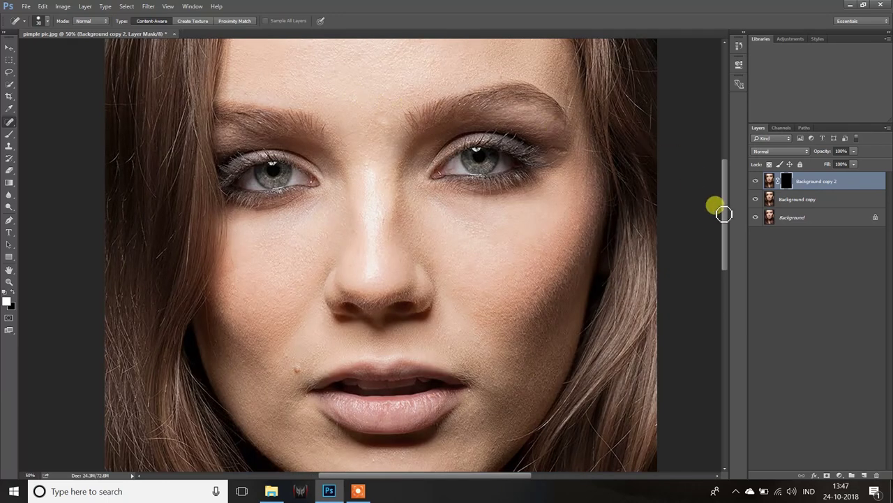
scroll(726, 194, up, 3)
scroll(726, 194, up, 1)
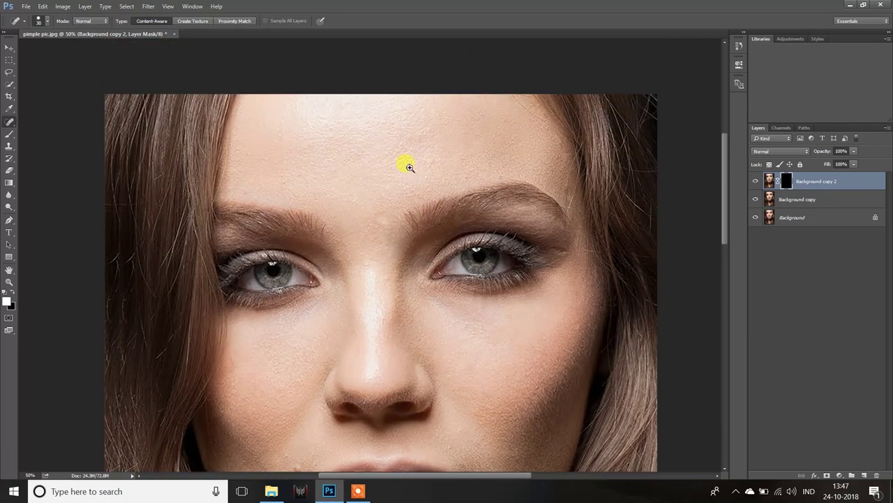
ctrl+click(409, 167)
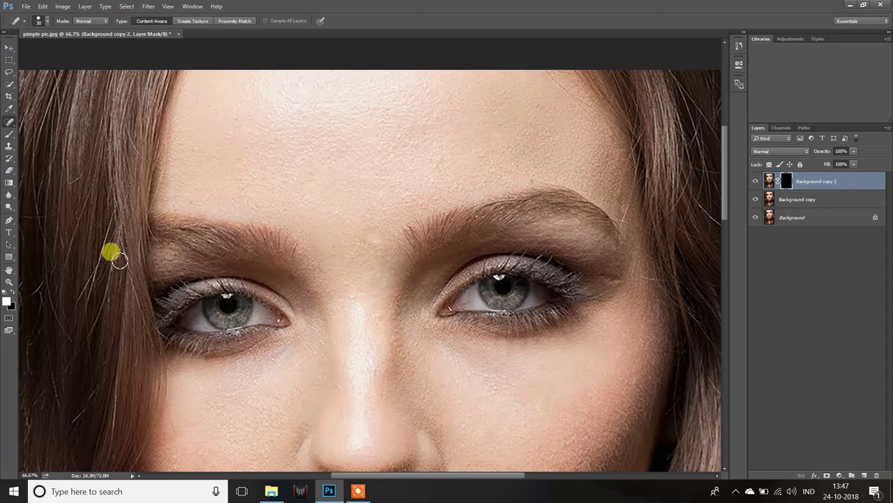
click(10, 133)
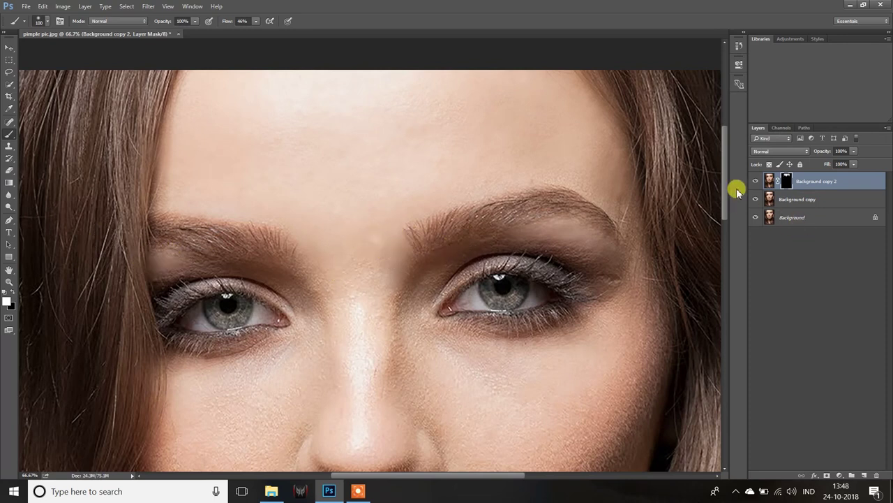
- Paint white on the mask over the cheeks, nose and chin, scrolling around the face
drag(726, 179, 725, 212)
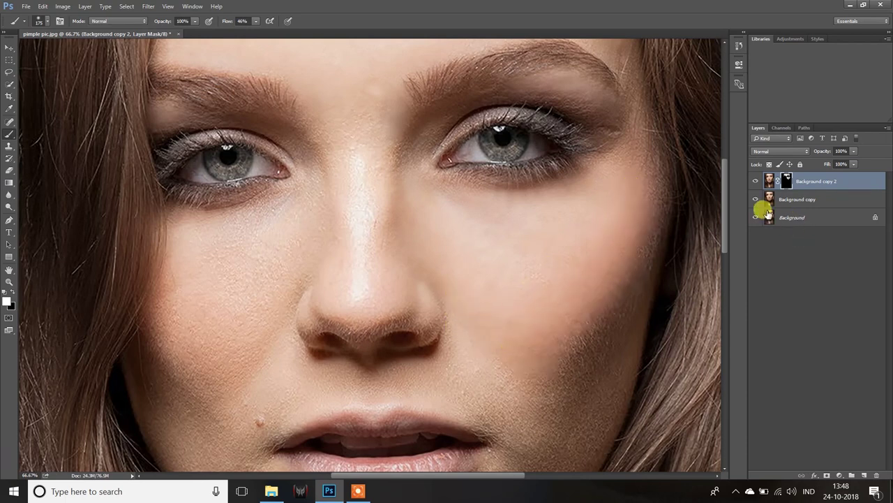
drag(724, 184, 726, 215)
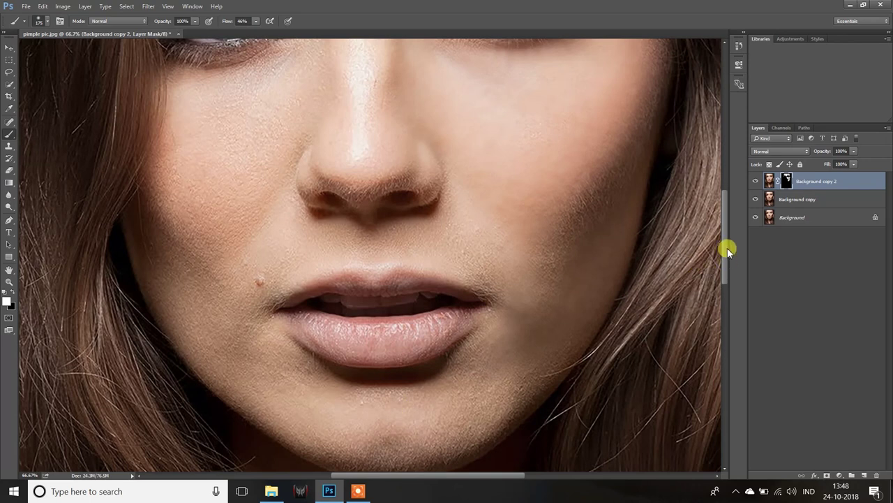
drag(725, 247, 725, 261)
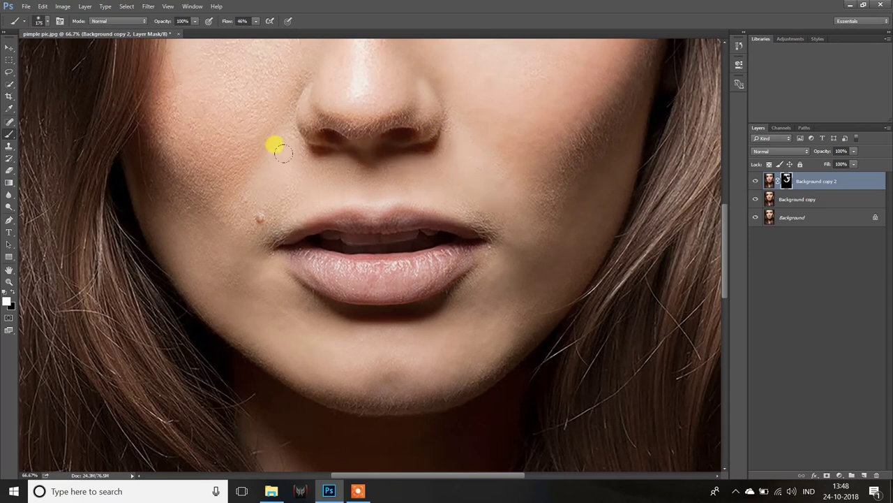
drag(726, 220, 724, 199)
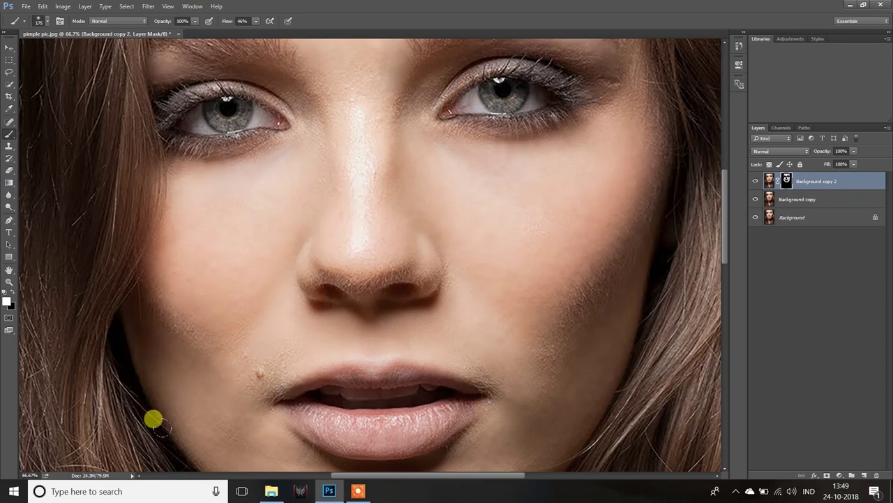
key(ctrl+minus)
key(ctrl+minus)
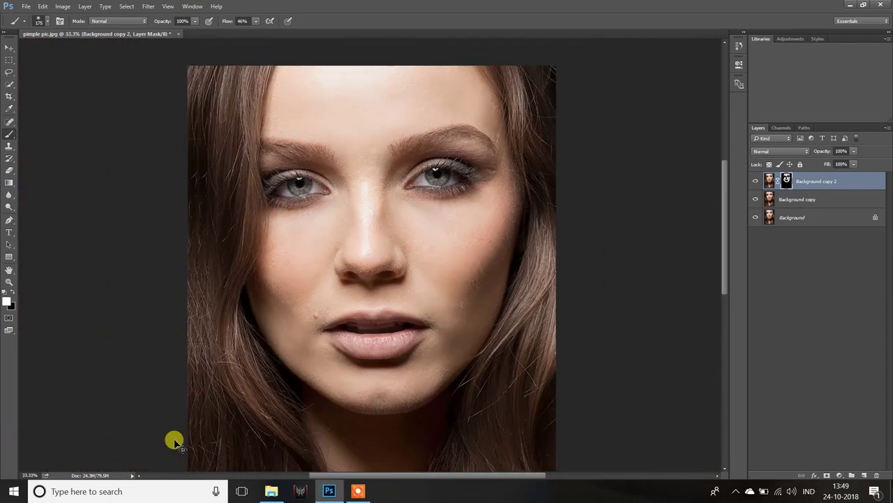
key(ctrl+minus)
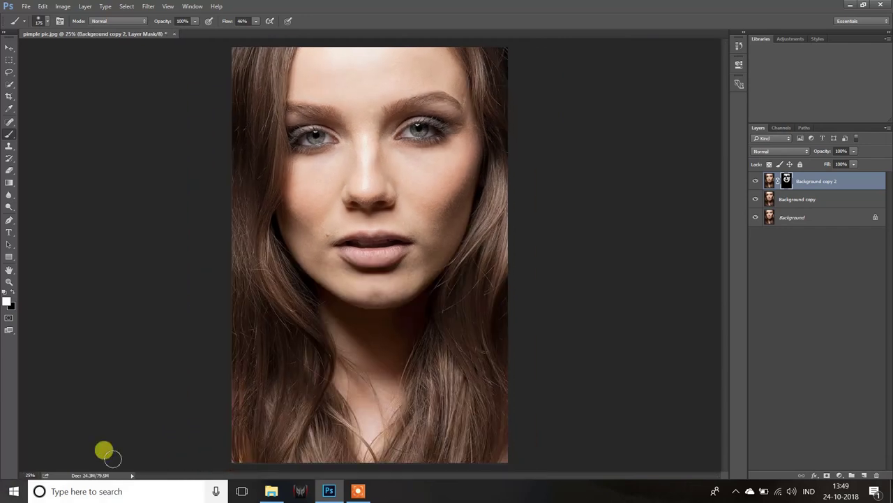
click(755, 181)
click(754, 181)
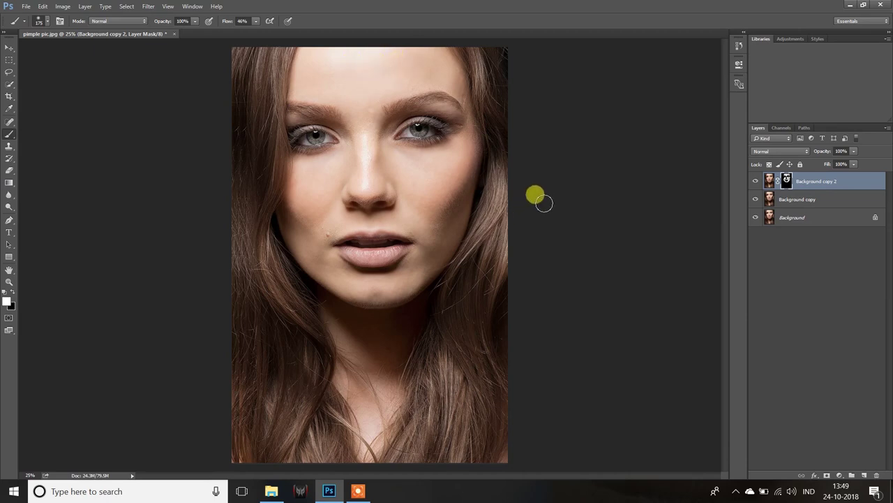
click(753, 181)
click(754, 180)
click(754, 181)
click(755, 181)
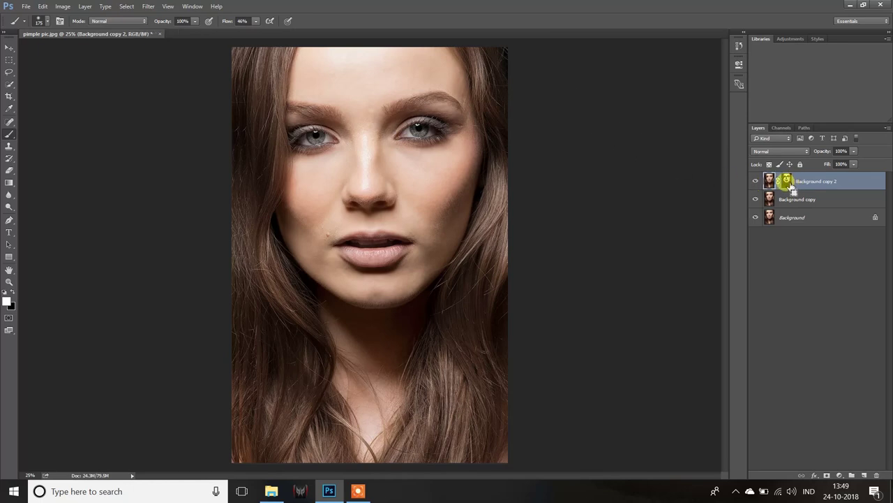
- Duplicate Background copy 2 and Background copy, then merge the top three layers
key(ctrl+j)
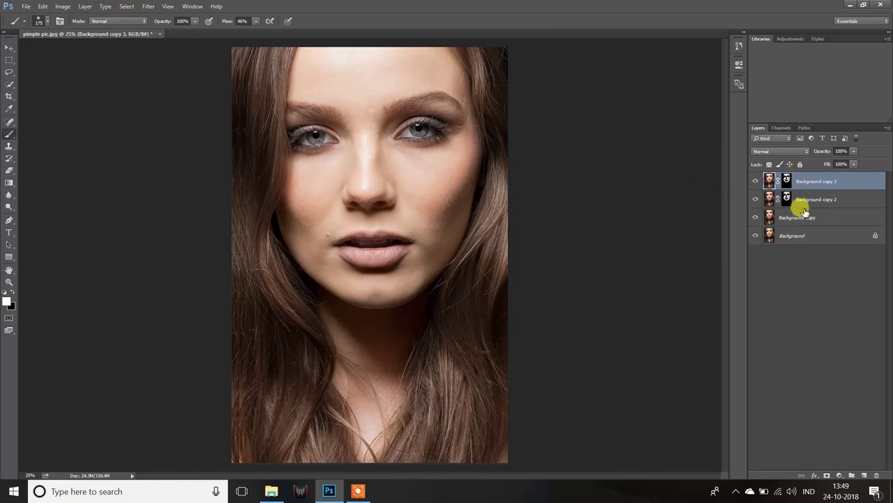
click(806, 218)
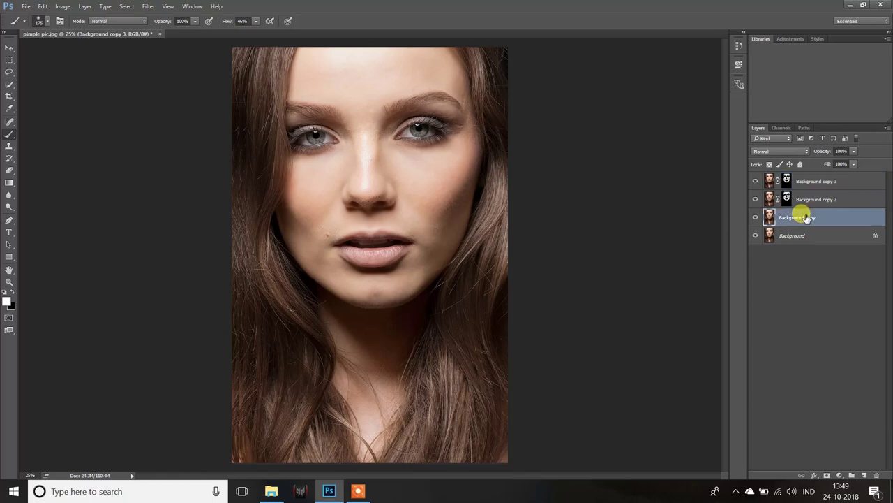
key(ctrl+j)
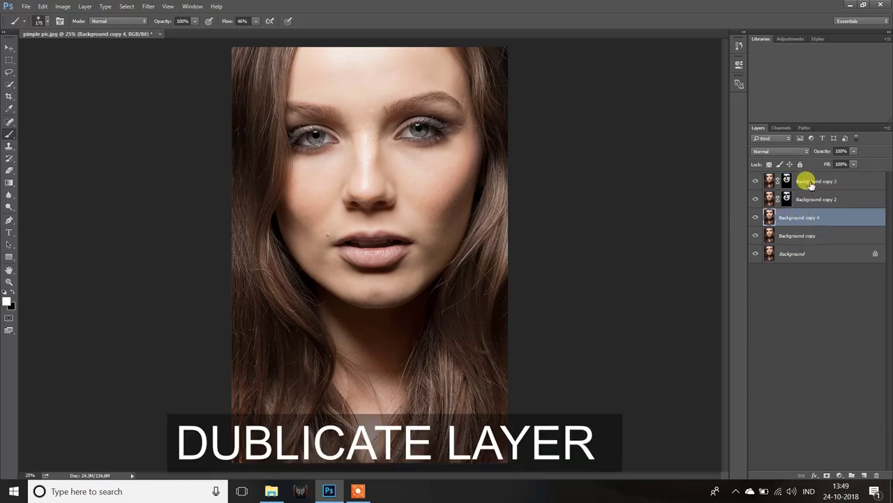
ctrl+click(809, 182)
ctrl+click(812, 202)
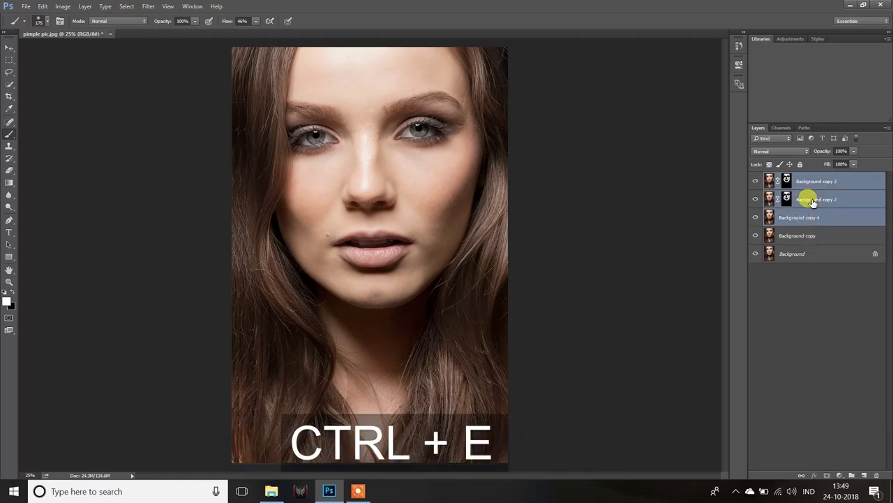
key(ctrl+e)
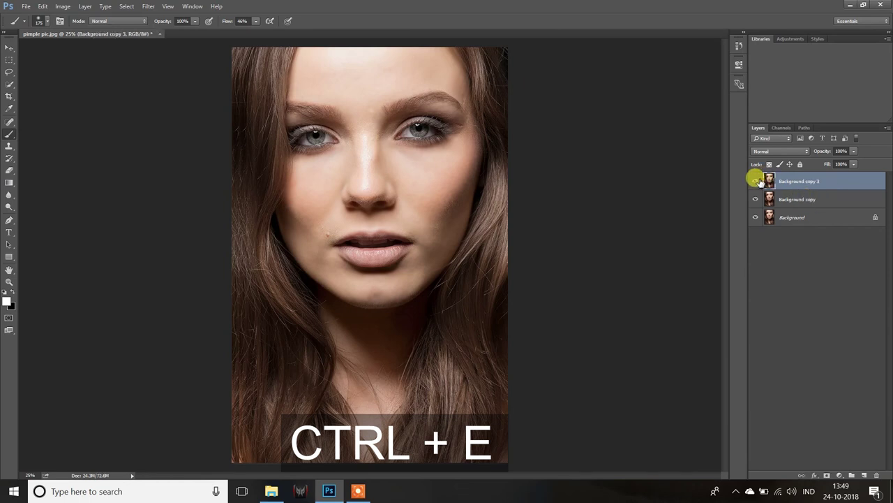
- Open the Camera Raw Filter on Background copy 3 and zoom into the face preview
click(154, 7)
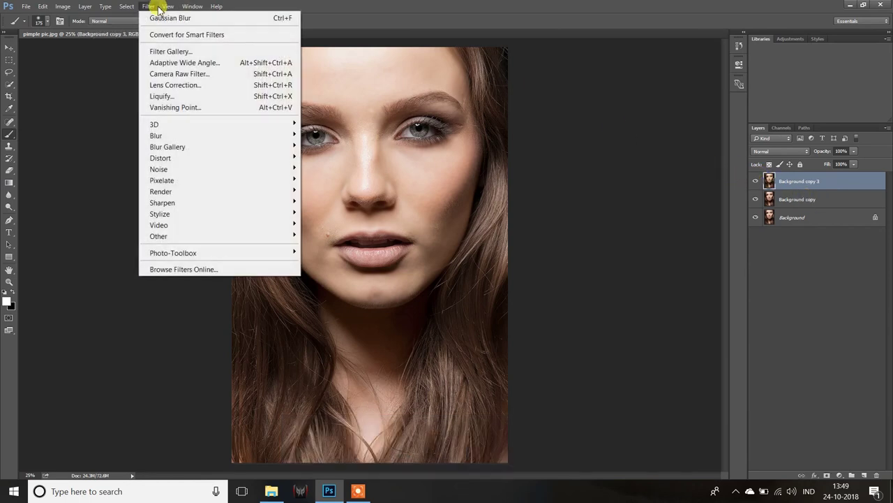
click(159, 74)
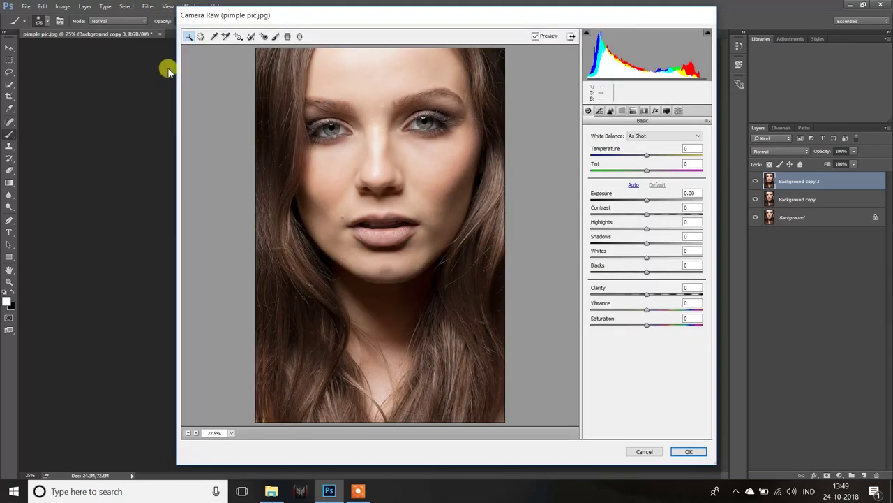
click(367, 214)
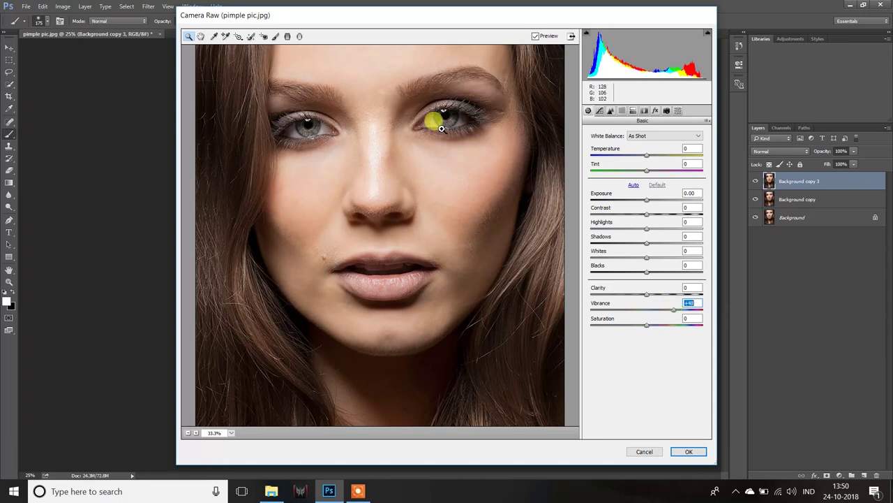
- Raise the Reds saturation to +100 under HSL and zoom the preview out
click(622, 112)
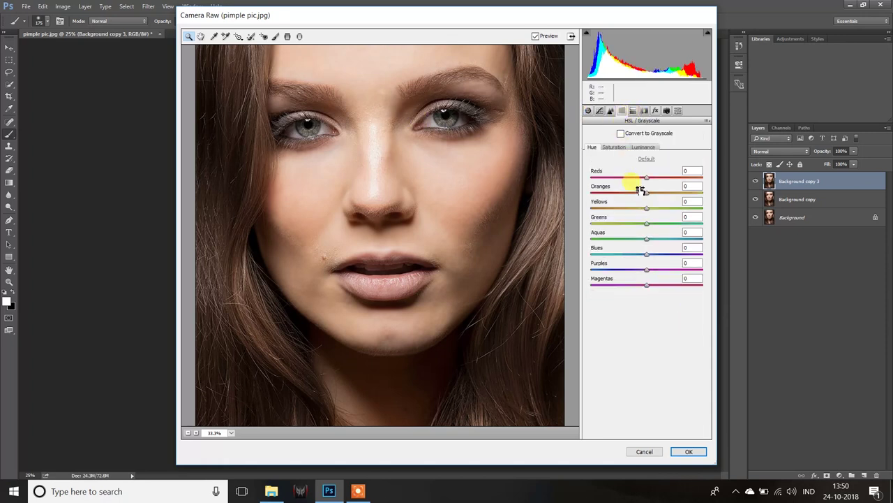
click(615, 148)
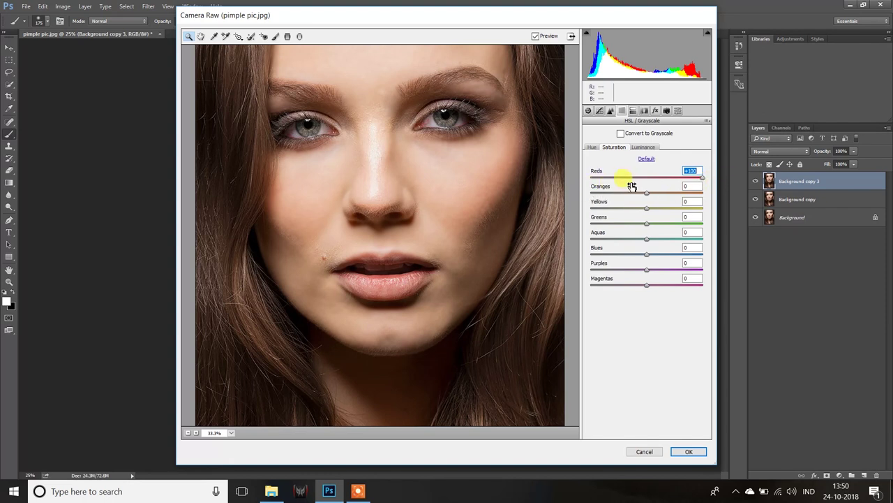
key(ctrl+minus)
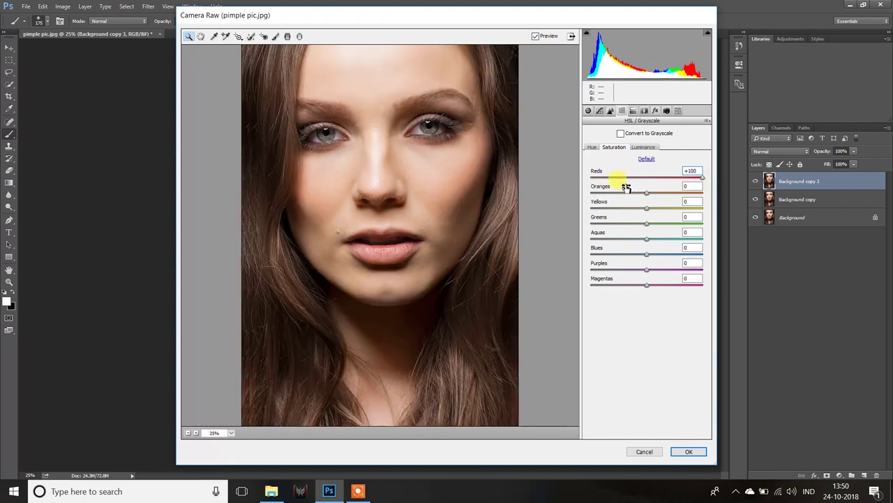
key(ctrl+minus)
key(ctrl+minus)
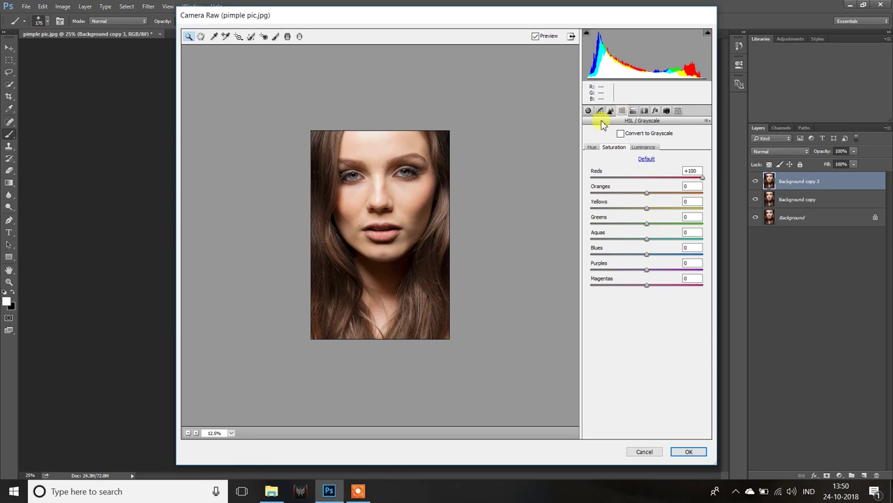
- In Camera Raw Detail, set Sharpening Amount to 150 and Luminance noise reduction to 10
click(611, 111)
click(395, 194)
click(396, 191)
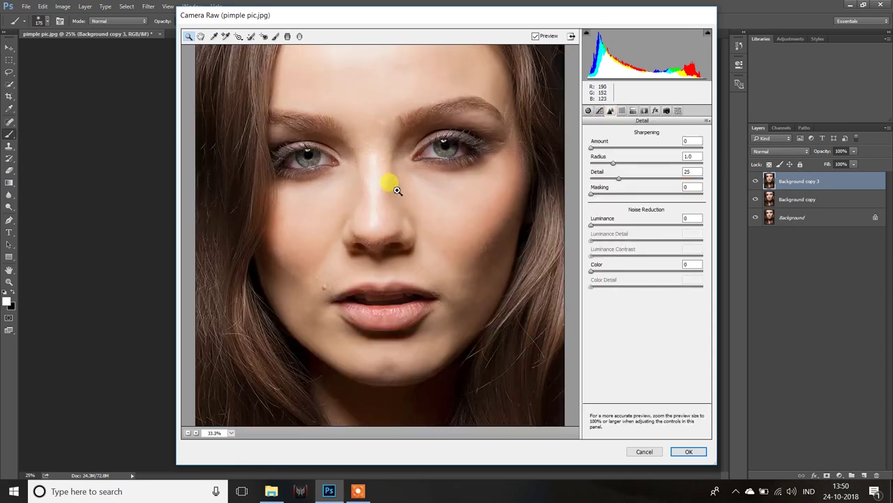
click(379, 156)
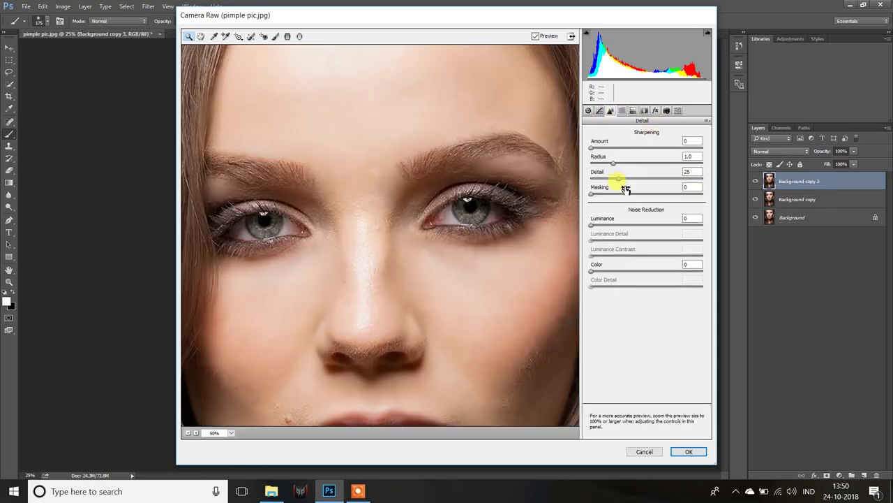
drag(591, 147, 681, 154)
drag(593, 224, 658, 225)
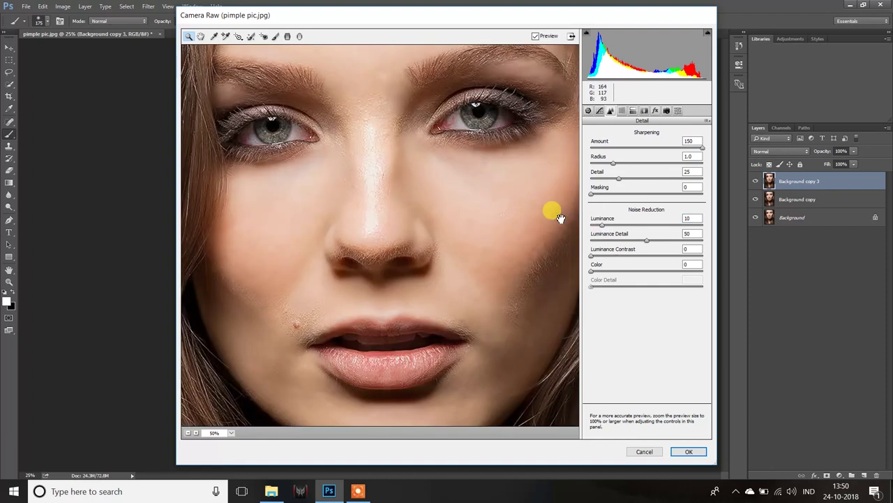
key(ctrl+0)
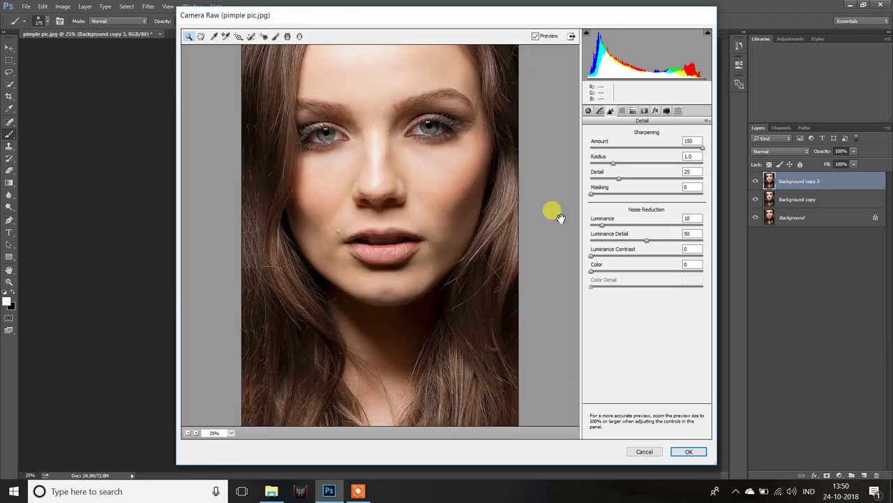
key(ctrl+plus)
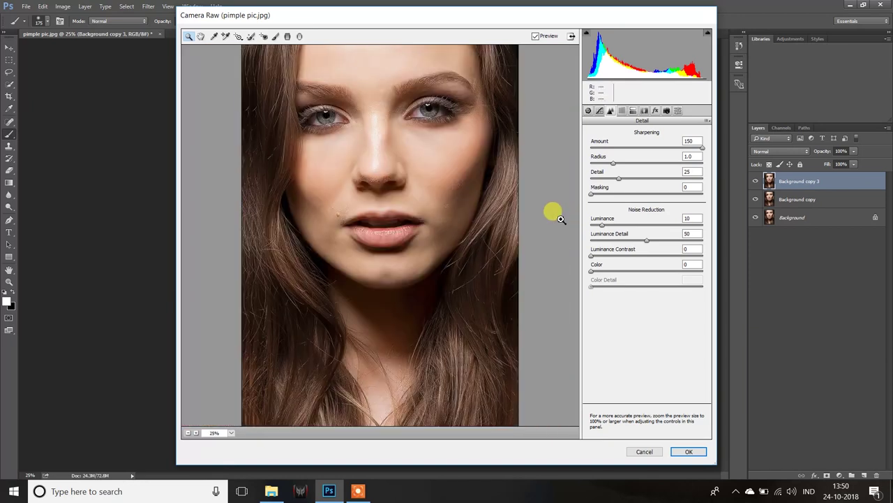
click(392, 123)
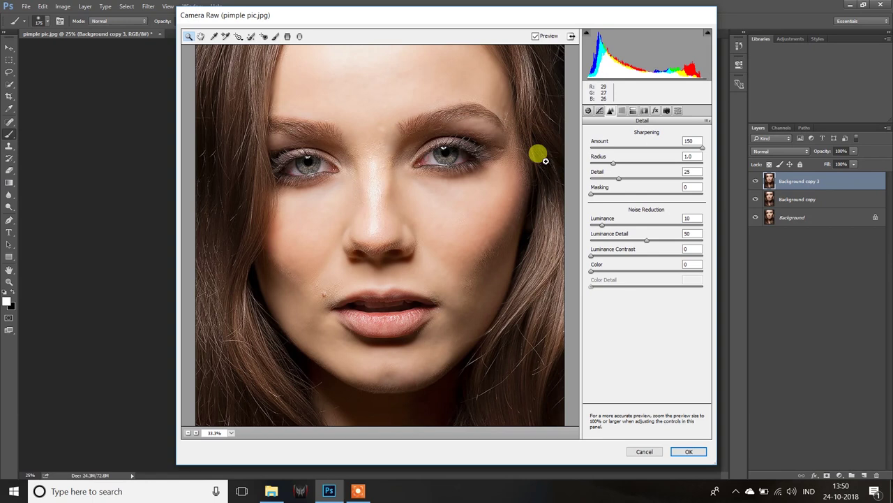
- Tone the portrait: Exposure +0.40, Highlights -25, Shadows -32, Whites +12, Blacks -42
click(601, 110)
click(589, 111)
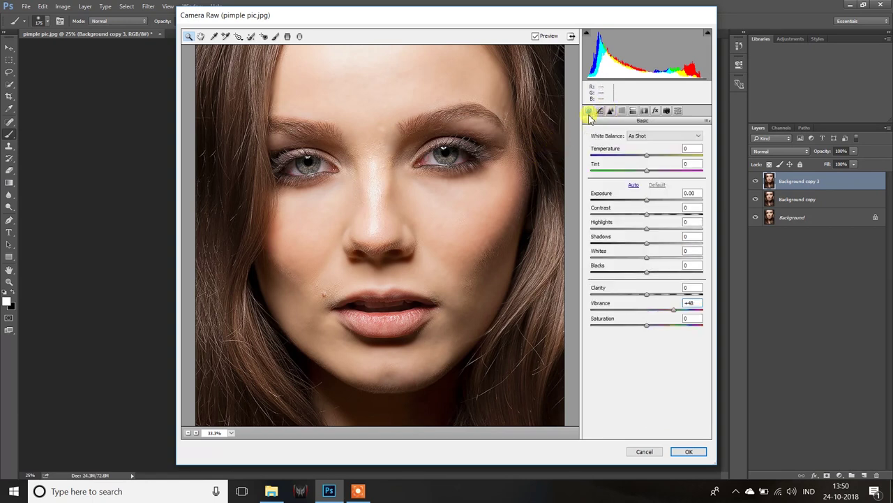
mouse_move(647, 274)
mouse_down()
mouse_move(632, 281)
mouse_move(660, 270)
mouse_up()
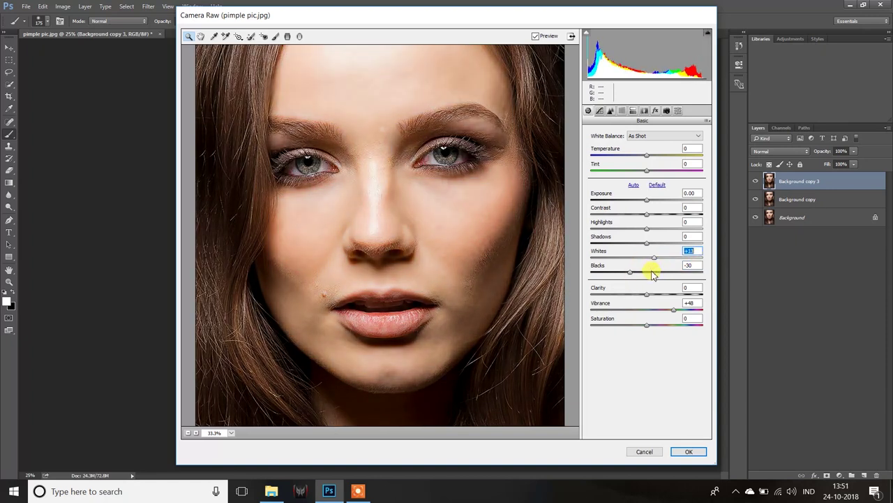
key(ctrl+minus)
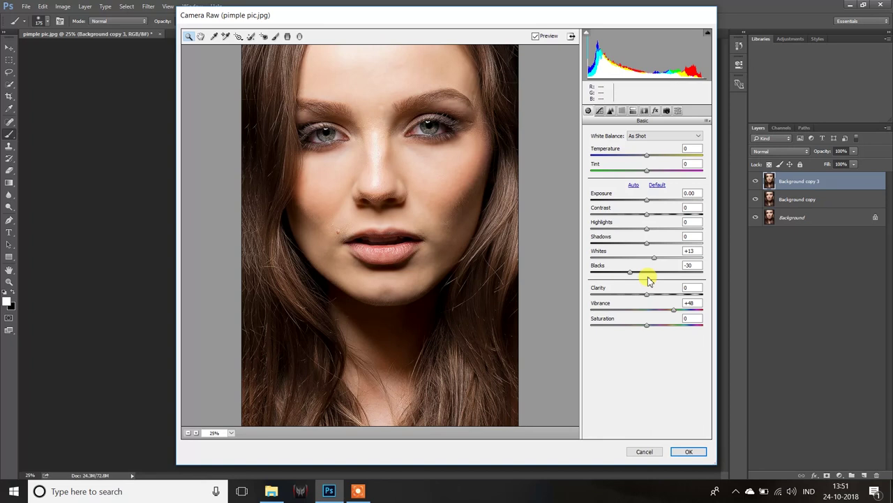
drag(636, 253, 629, 256)
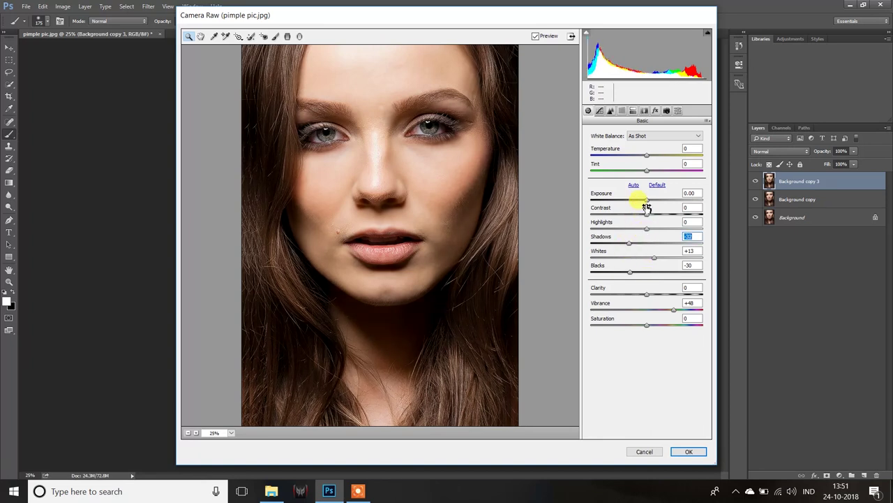
drag(648, 204, 636, 209)
drag(643, 206, 636, 253)
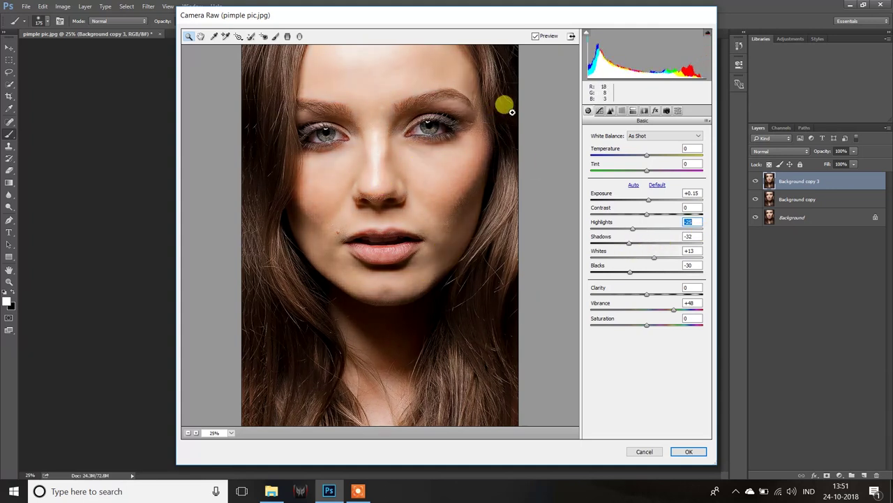
drag(656, 260, 608, 271)
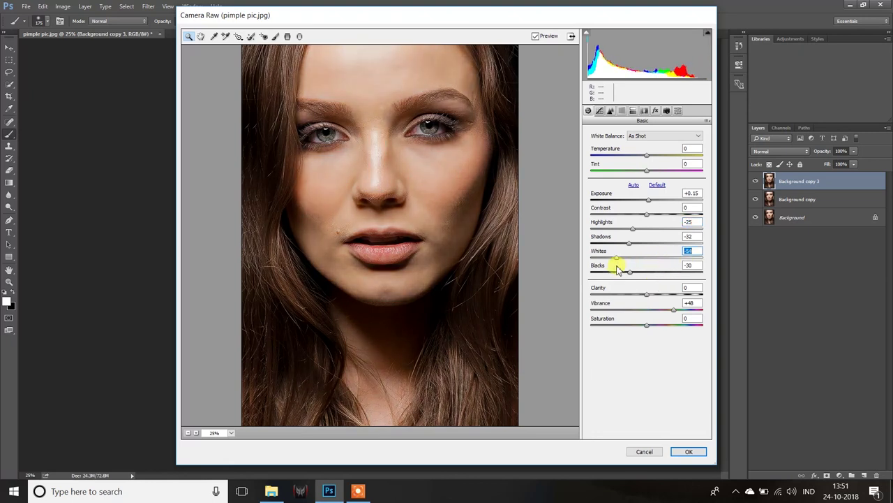
mouse_move(663, 271)
mouse_down()
mouse_move(680, 270)
mouse_move(625, 279)
mouse_move(649, 262)
mouse_up()
drag(649, 201, 652, 200)
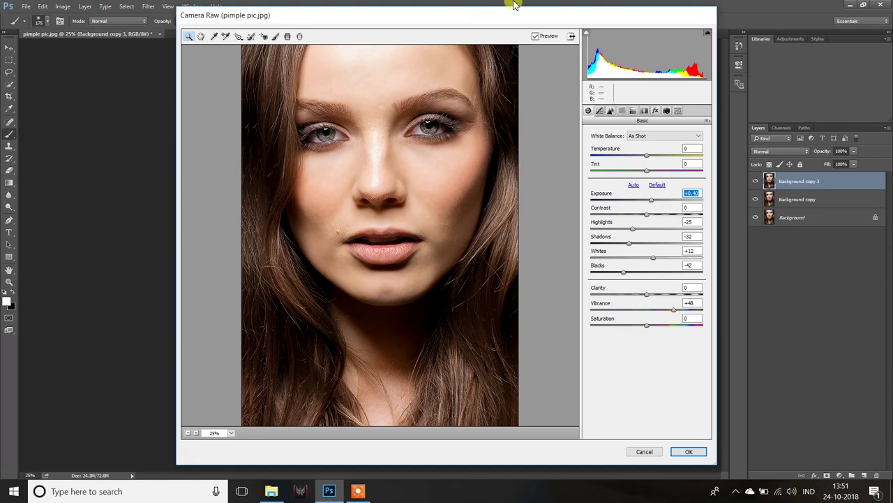
- Compare against the original, cool the Temperature slightly, and apply the Camera Raw edits
click(535, 35)
click(536, 37)
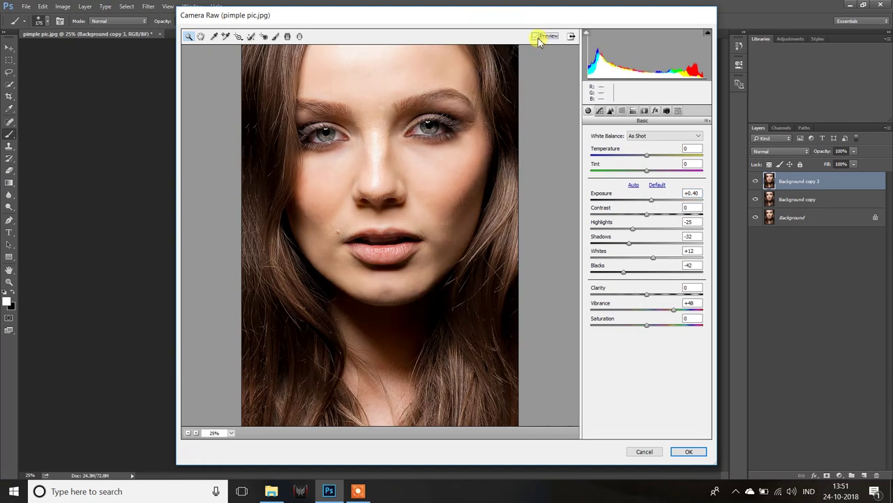
click(536, 36)
click(536, 36)
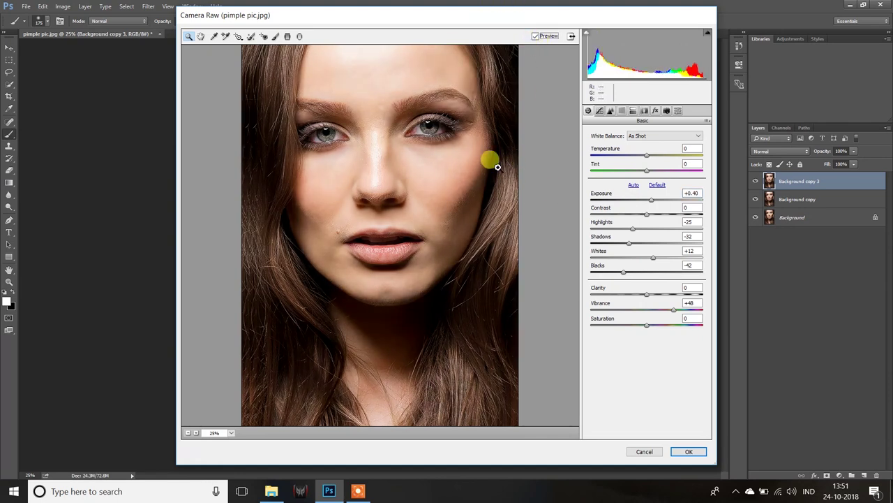
click(425, 135)
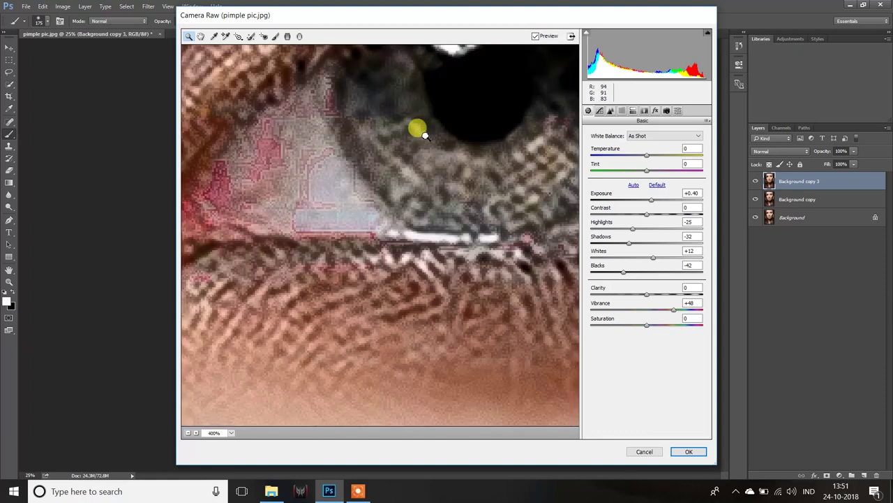
alt+click(425, 135)
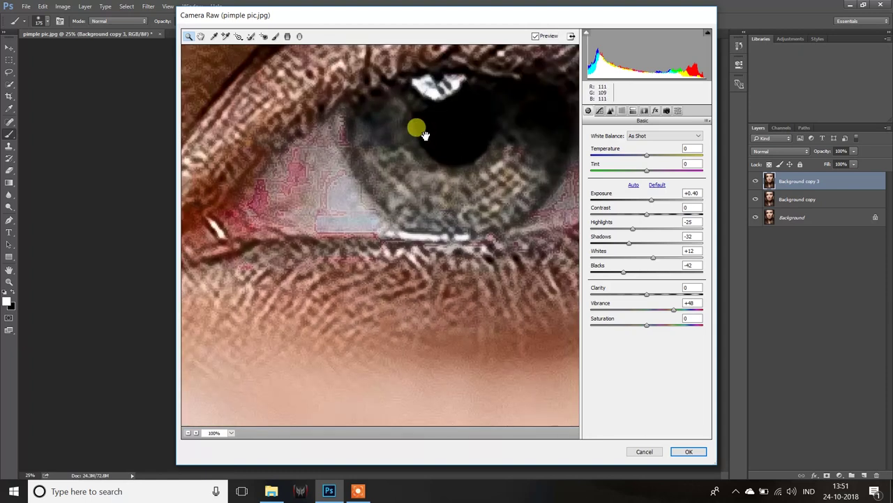
alt+click(425, 135)
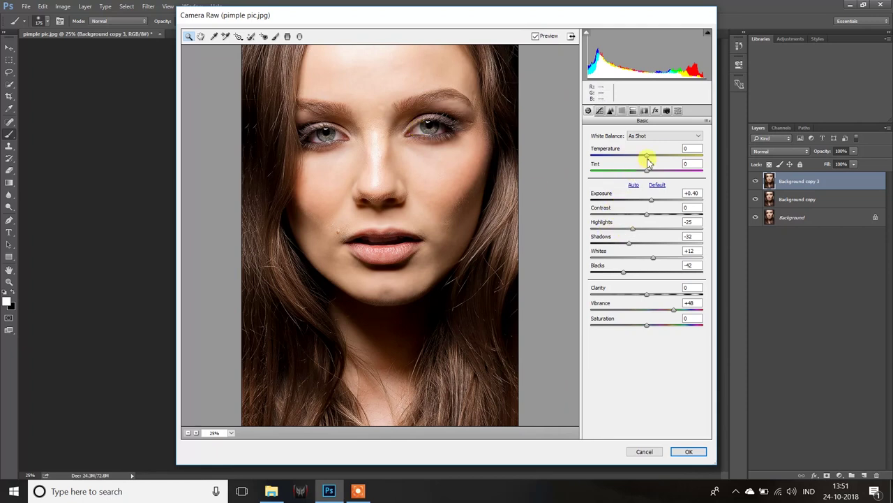
drag(645, 160, 643, 159)
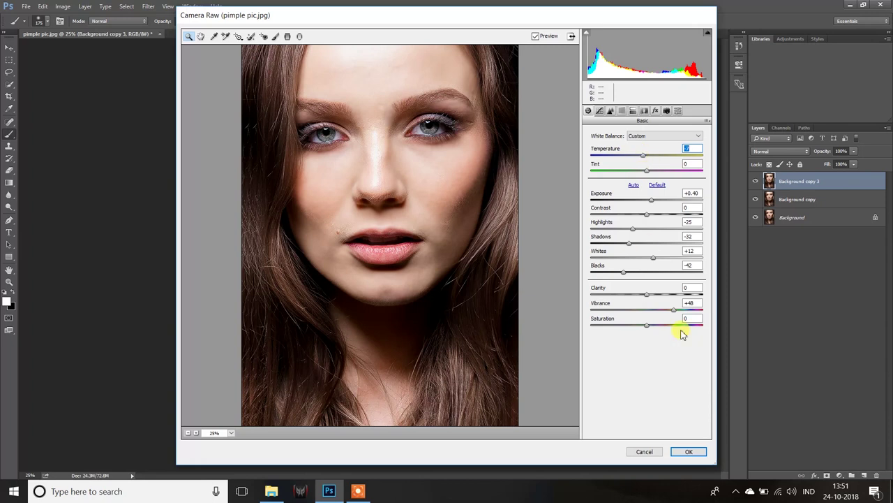
click(704, 452)
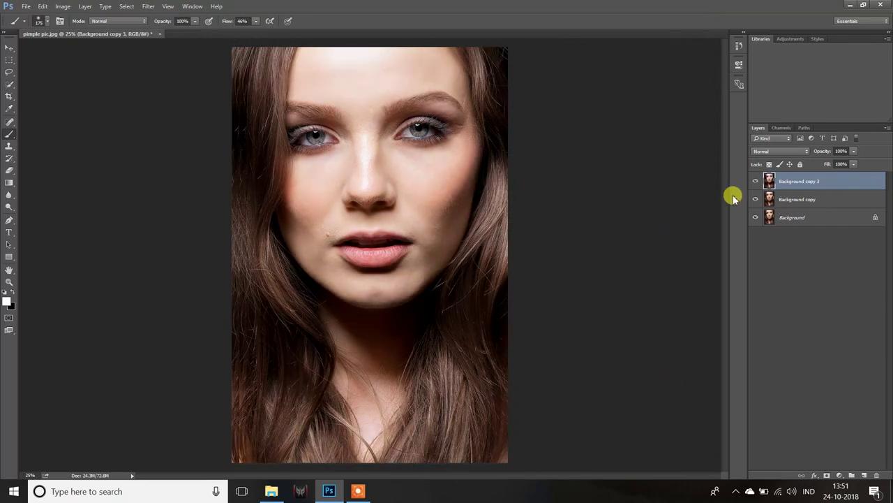
- Compare the image with and without Background copy 3, then add a white layer mask to it
click(756, 182)
click(755, 181)
click(755, 182)
click(755, 182)
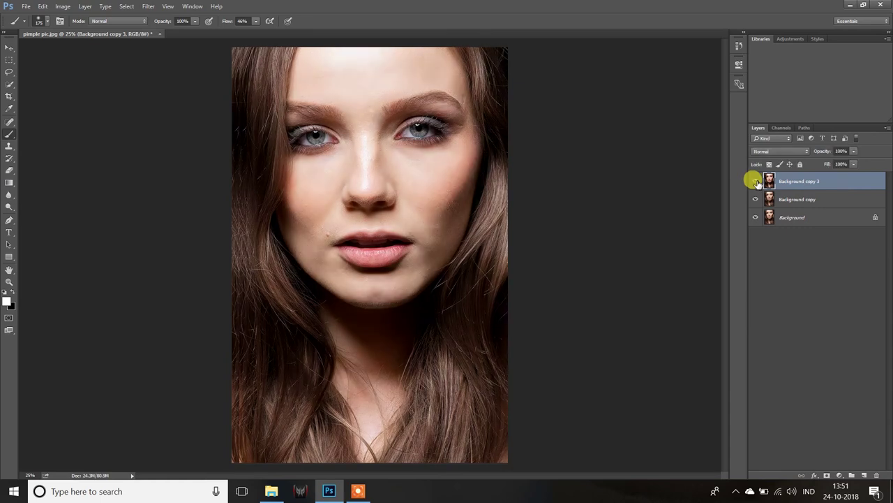
click(828, 475)
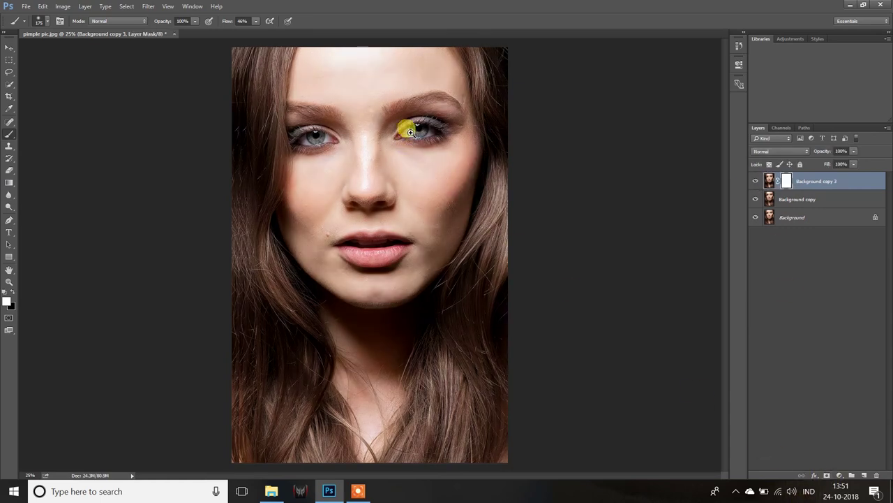
- Set brush size to 100, recheck the before/after, and leave Background copy 3 visible
ctrl+click(411, 133)
ctrl+click(401, 127)
ctrl+click(401, 127)
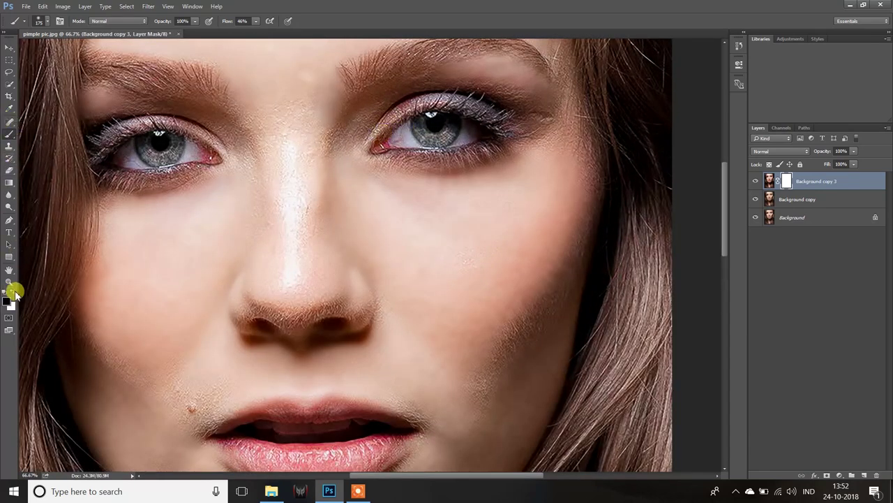
key(bracketleft)
key(bracketleft)
key(bracketleft)
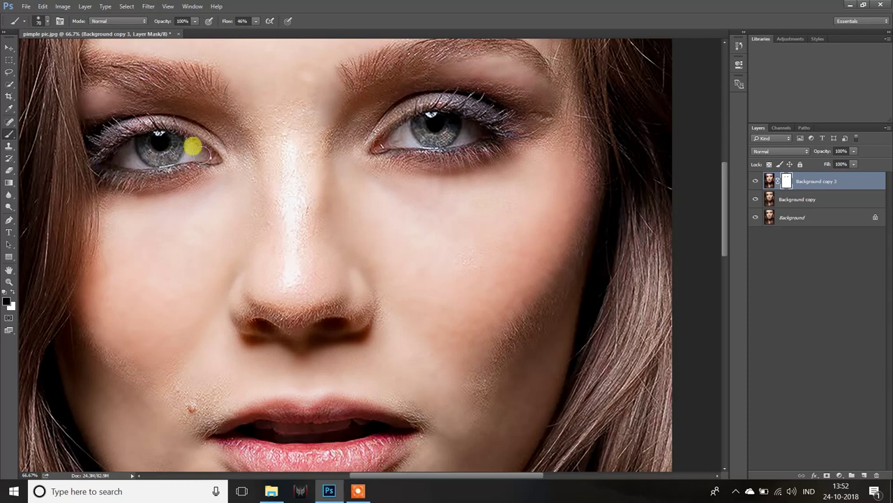
scroll(231, 167, down, 1)
scroll(233, 170, down, 1)
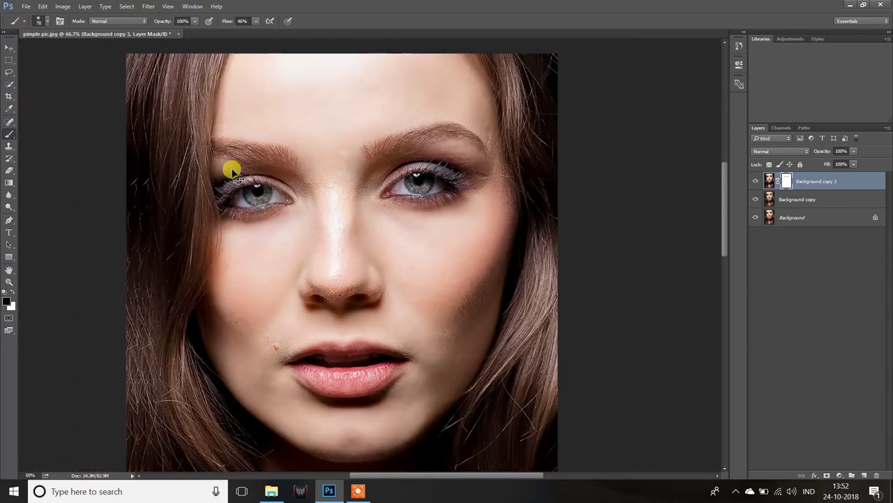
scroll(233, 171, down, 1)
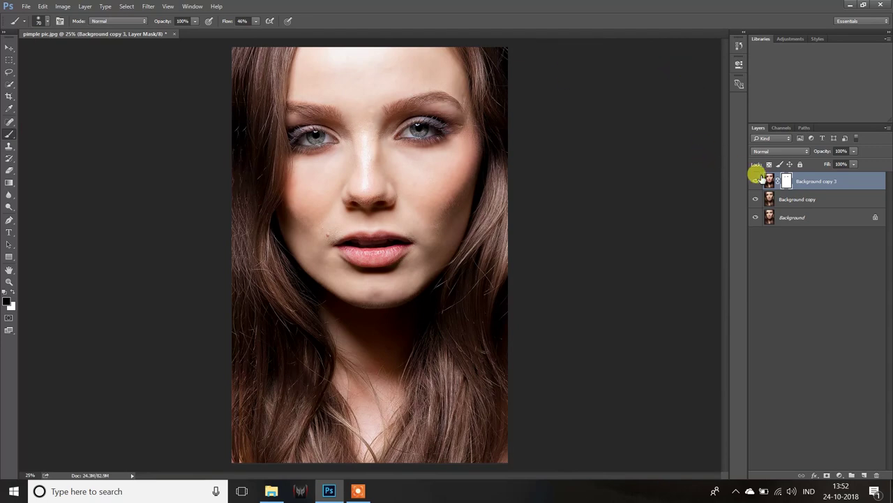
click(757, 180)
click(757, 180)
click(756, 180)
click(756, 180)
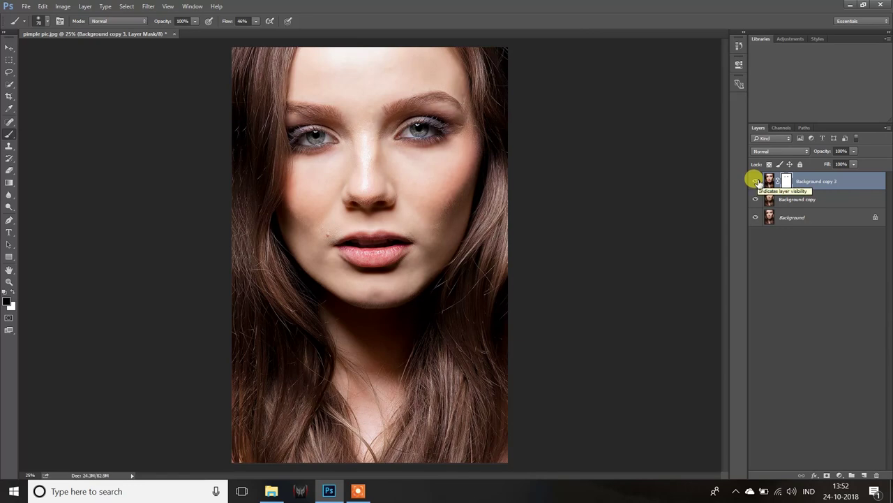
- Stamp the visible layers into a new merged Background copy 4 on top and inspect it
shift+click(811, 201)
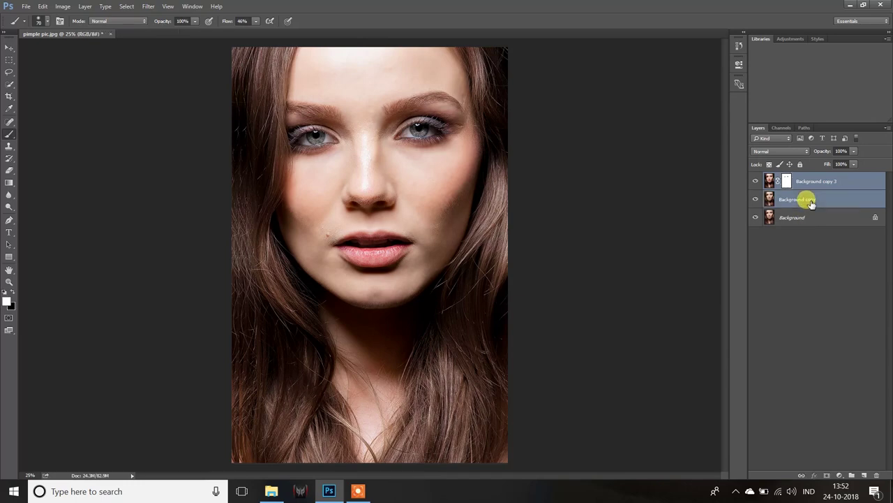
key(ctrl+alt+e)
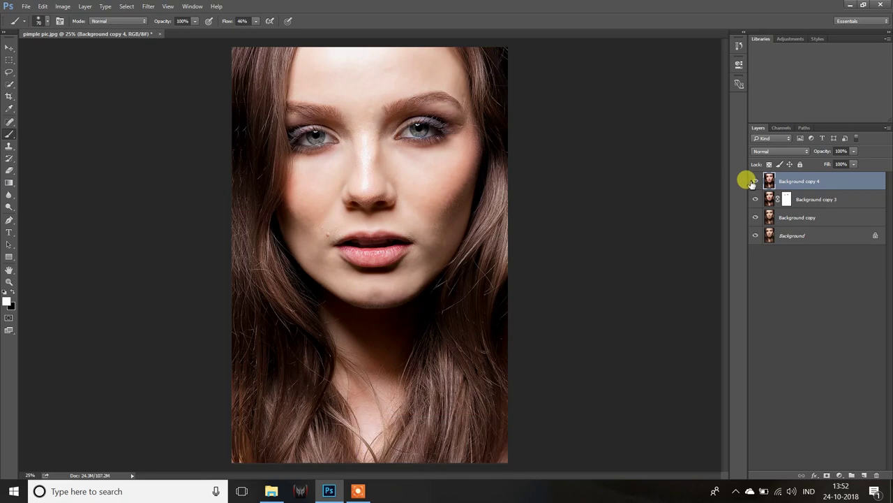
mouse_move(755, 199)
mouse_down()
mouse_move(755, 236)
mouse_move(755, 200)
mouse_up()
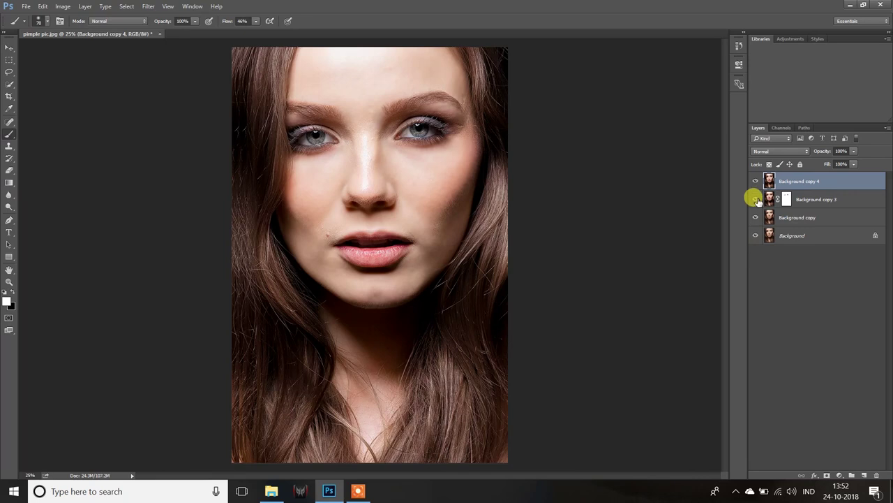
click(360, 87)
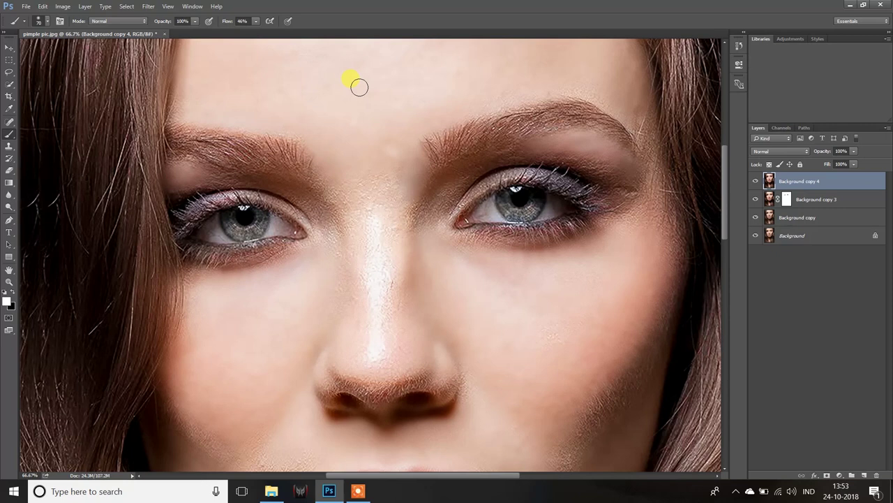
key(ctrl+minus)
key(ctrl+minus)
key(ctrl+minus)
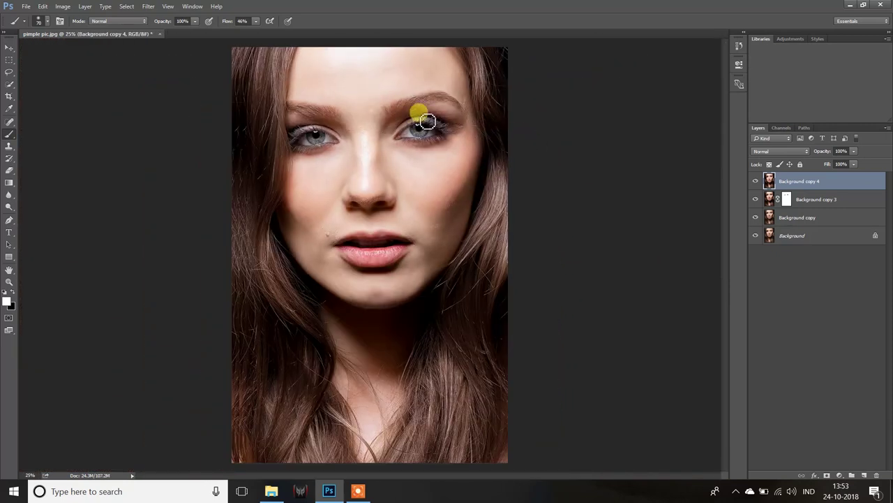
- Patch an uneven spot on the upper forehead using the Patch Tool
click(9, 122)
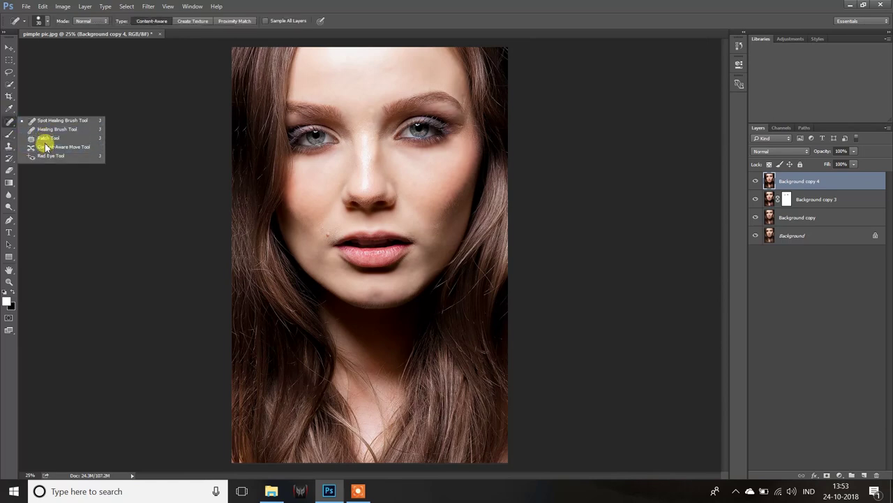
click(44, 137)
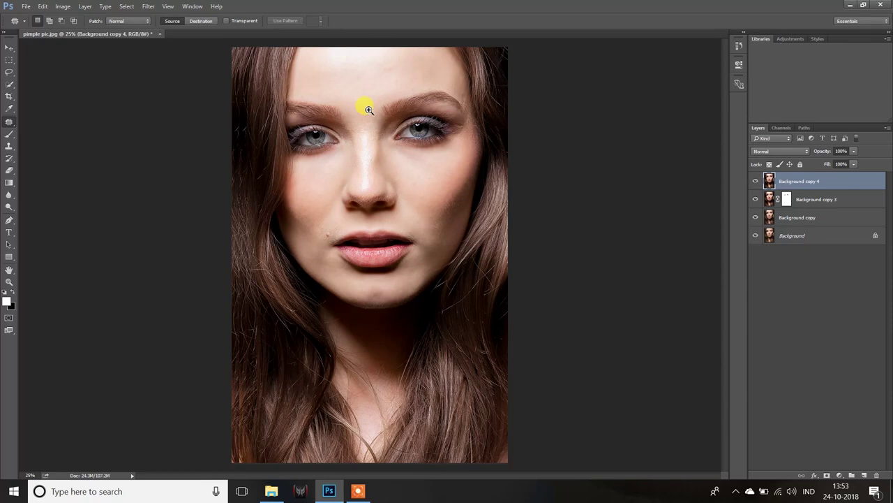
scroll(368, 109, up, 3)
mouse_move(355, 90)
mouse_down()
mouse_move(396, 98)
mouse_move(314, 81)
mouse_up()
key(ctrl+d)
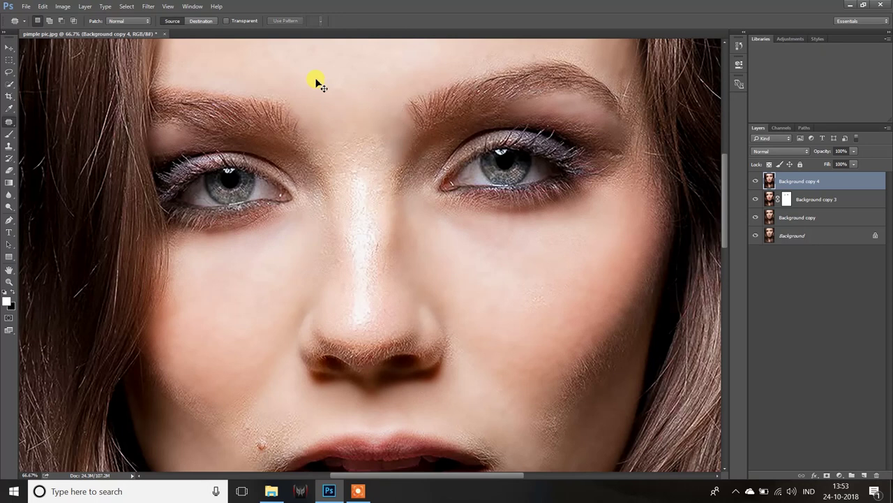
key(ctrl+minus)
key(ctrl+minus)
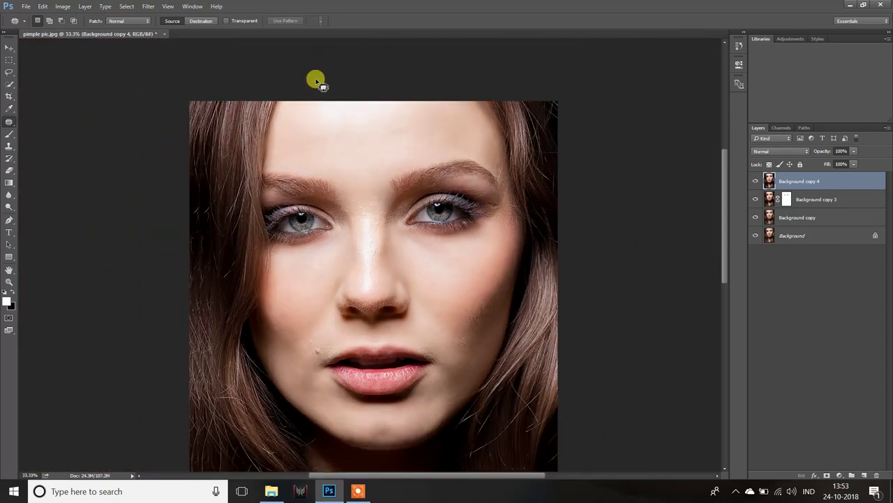
- Patch a second forehead spot between the brows with nearby clean skin
mouse_move(410, 122)
mouse_down()
mouse_move(398, 149)
mouse_move(390, 125)
mouse_move(434, 123)
mouse_up()
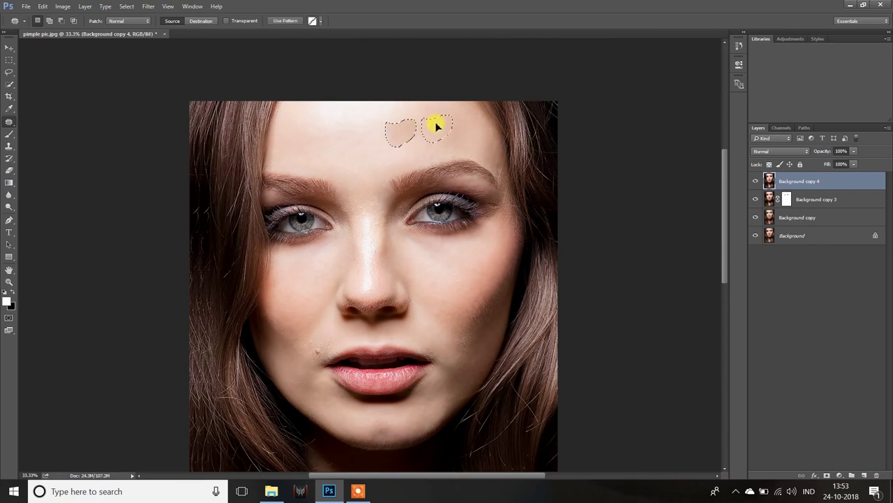
key(ctrl+d)
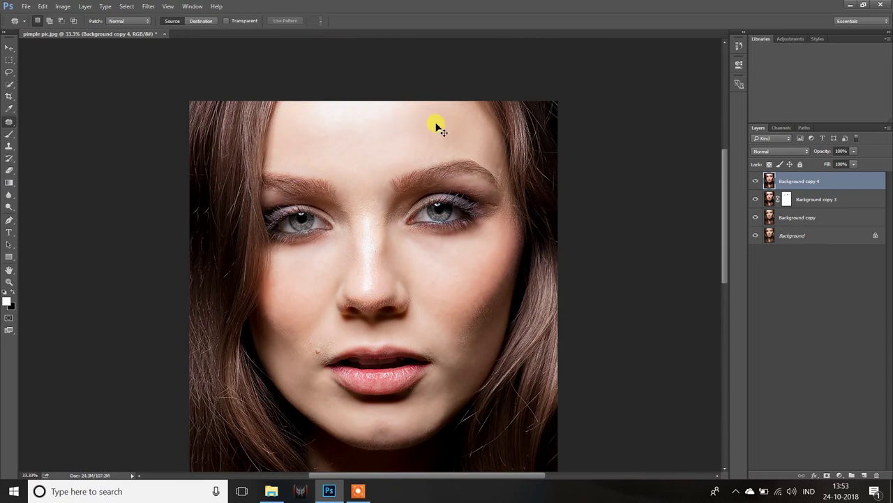
key(ctrl+plus)
key(ctrl+minus)
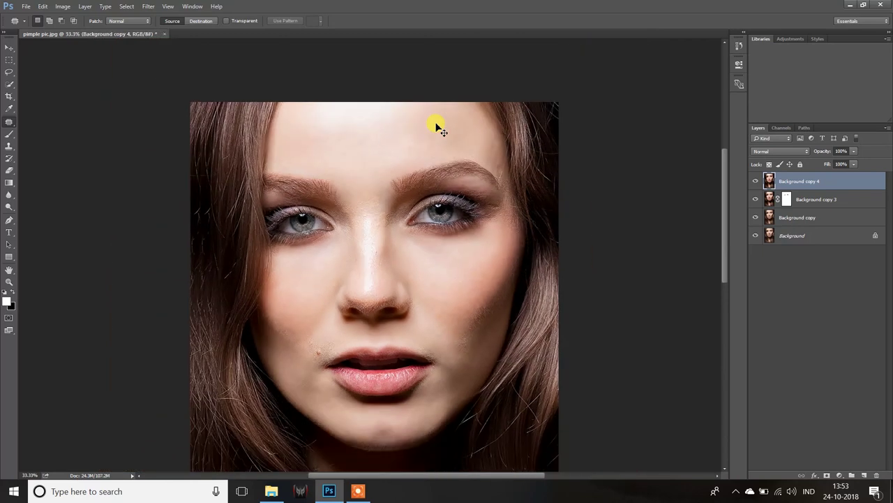
key(ctrl+minus)
key(ctrl+minus)
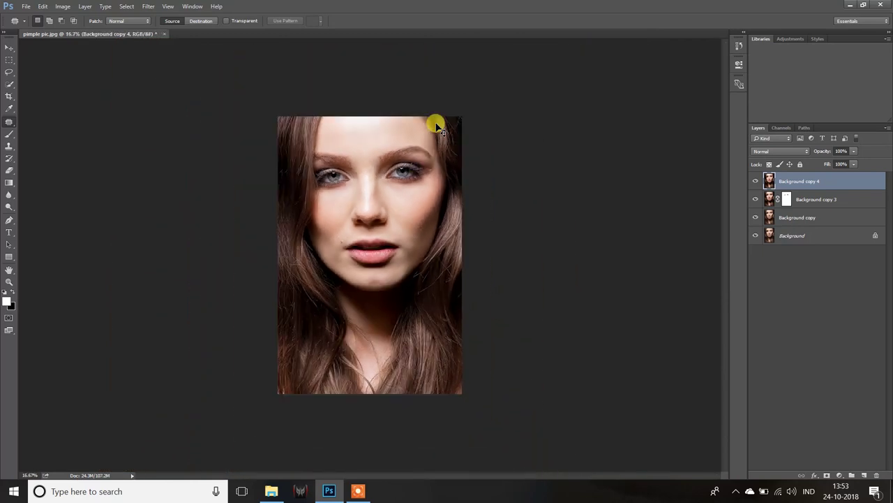
key(ctrl+plus)
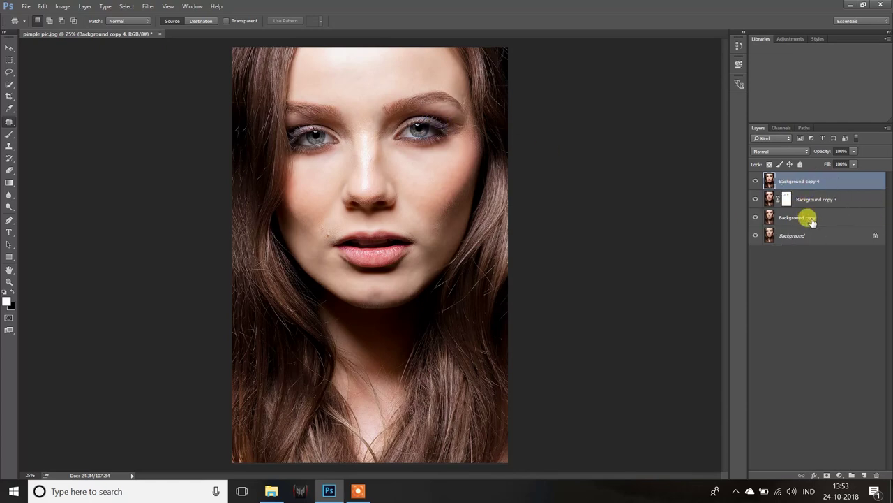
- Merge Background copy and Background copy 3 into Background copy 4, then duplicate it as Background copy 5
ctrl+click(810, 218)
ctrl+click(814, 200)
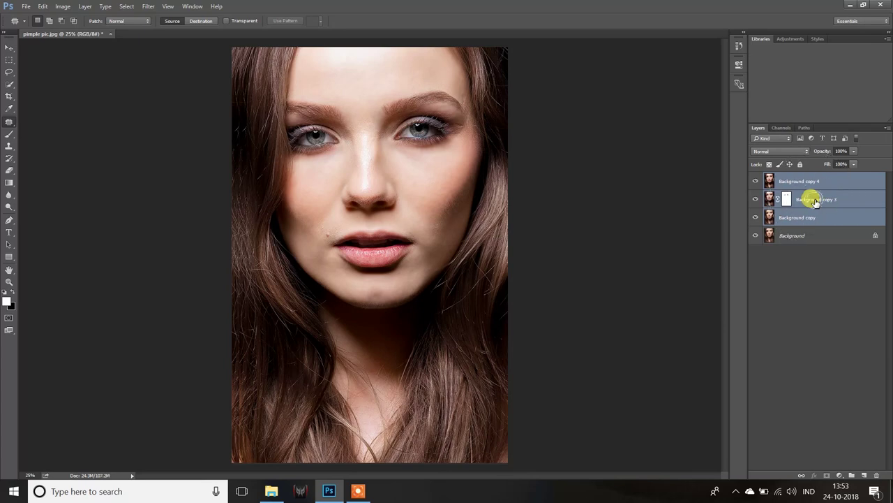
key(ctrl+e)
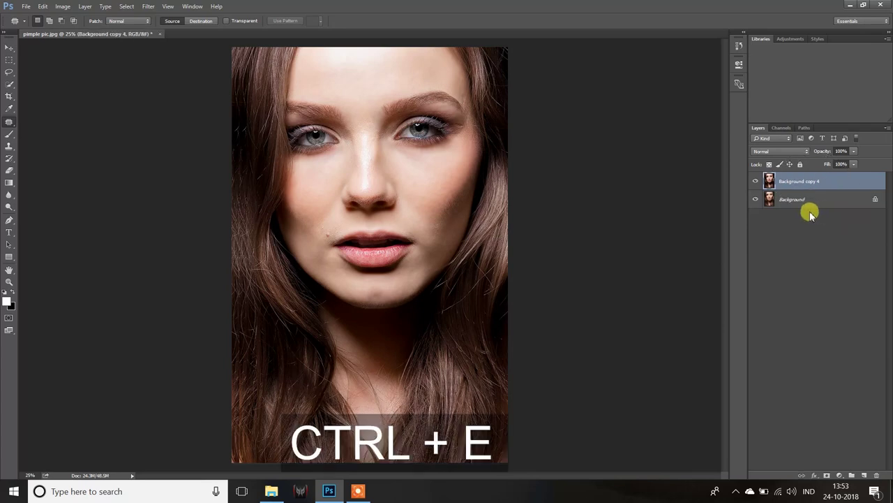
key(ctrl+j)
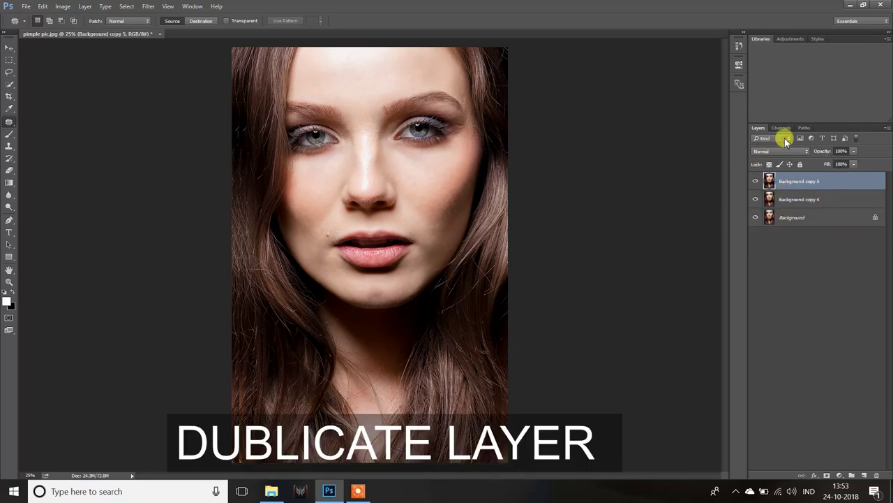
click(778, 150)
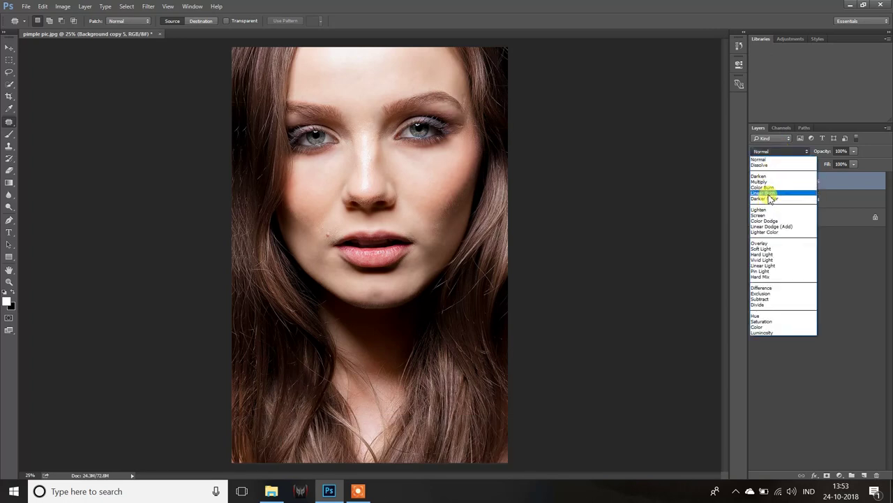
- Set Background copy 5 to Overlay and apply a High Pass filter with a 2.4 px radius
click(760, 243)
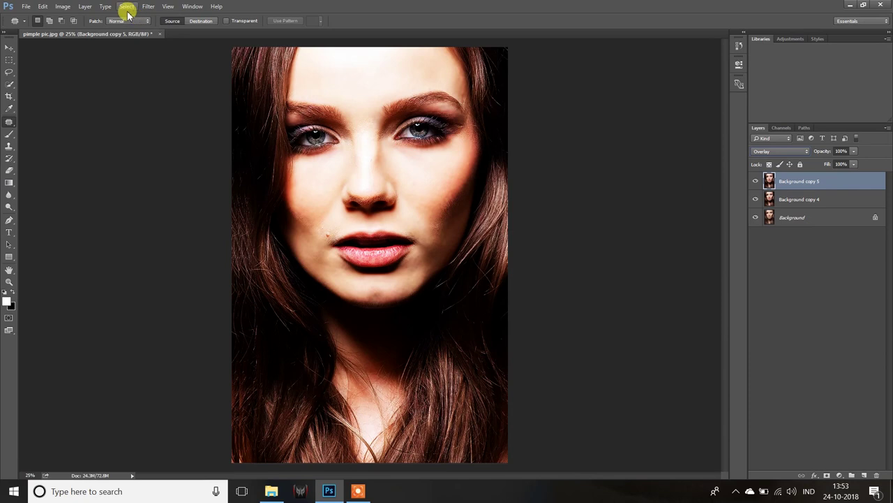
click(148, 6)
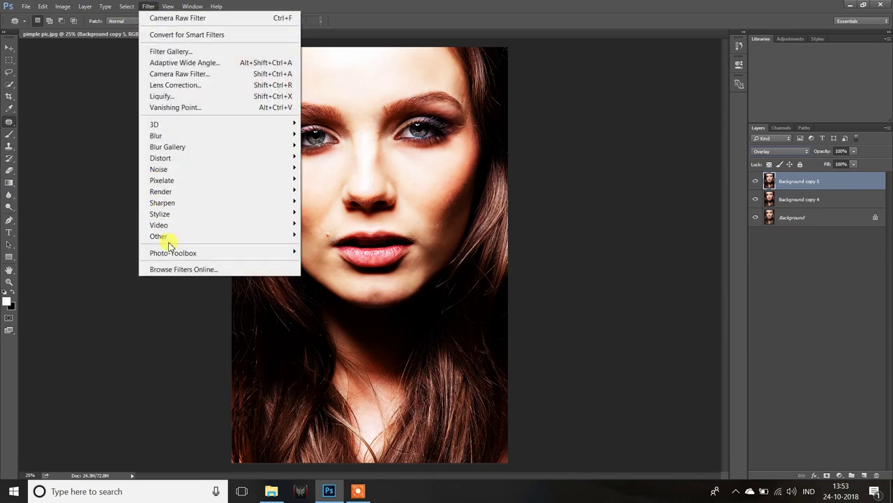
mouse_move(159, 236)
click(321, 247)
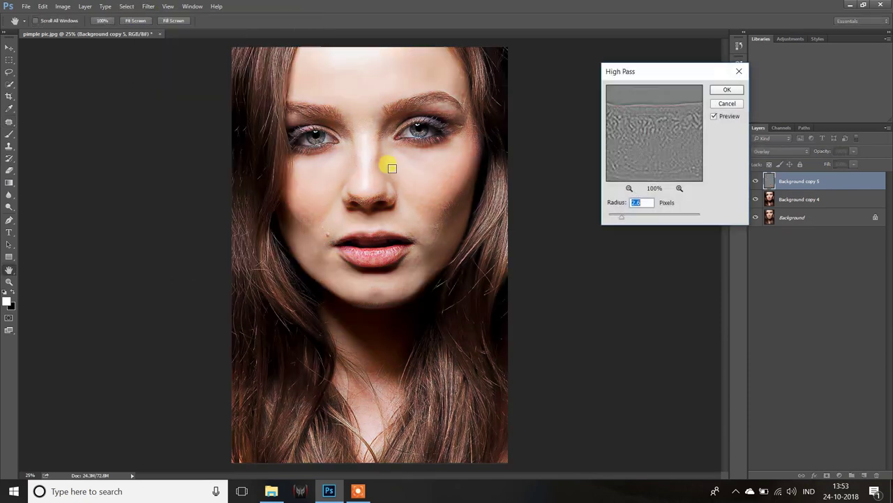
drag(640, 217, 634, 219)
drag(627, 219, 621, 217)
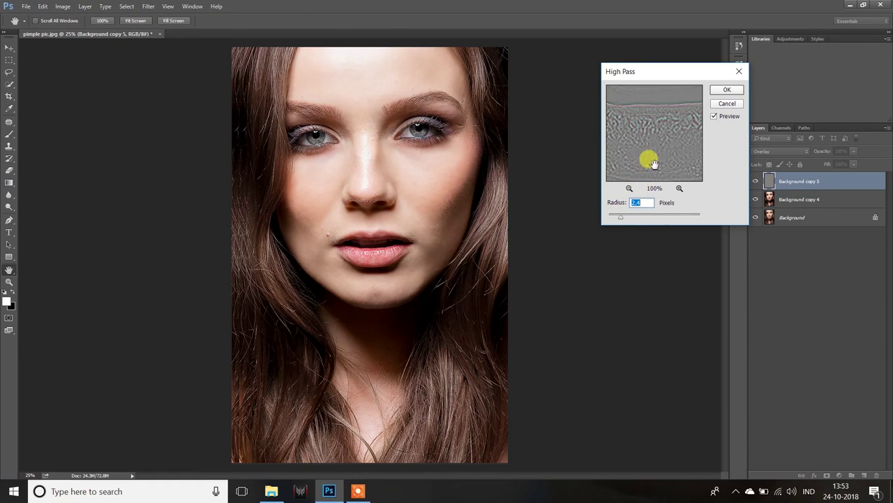
click(727, 90)
click(761, 183)
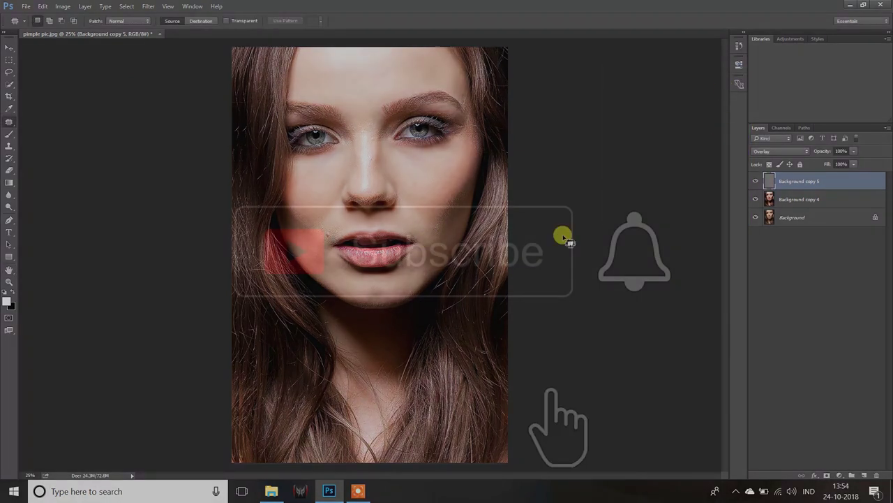